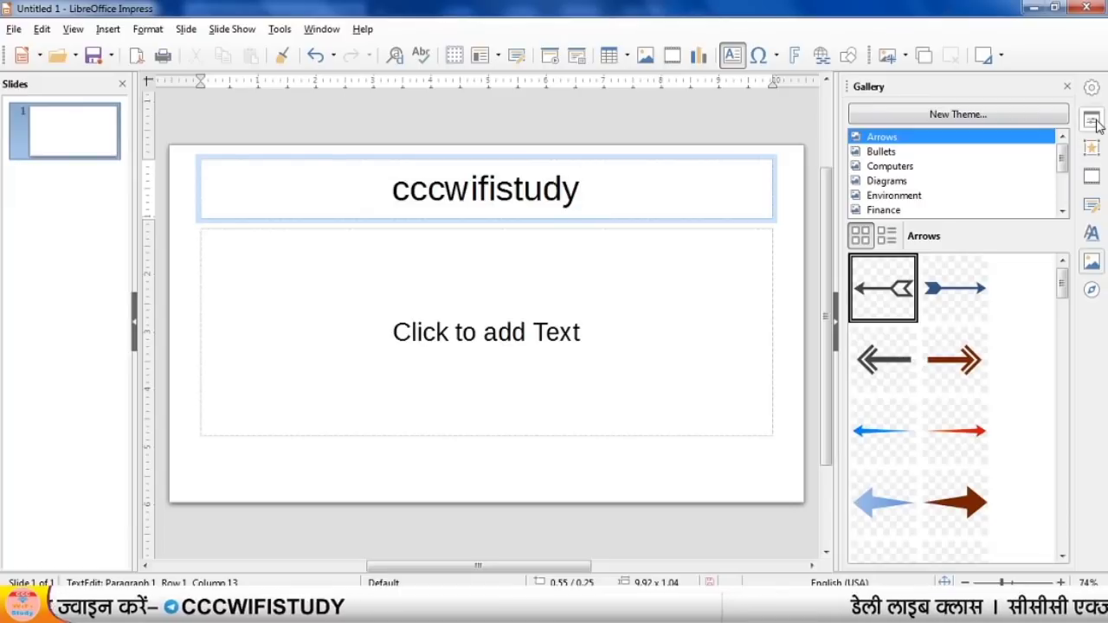
# Set the "cccwifistudy" title text to the Lucida Bright font at size 66
pyautogui.click(1082, 123)
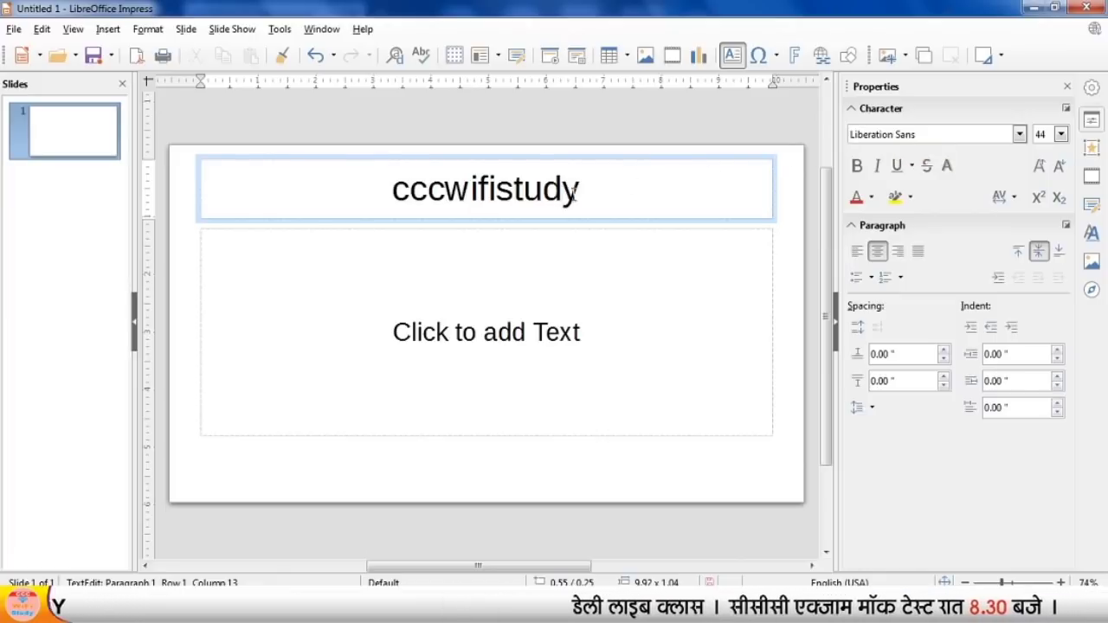
pyautogui.moveTo(580, 190); pyautogui.dragTo(358, 188)
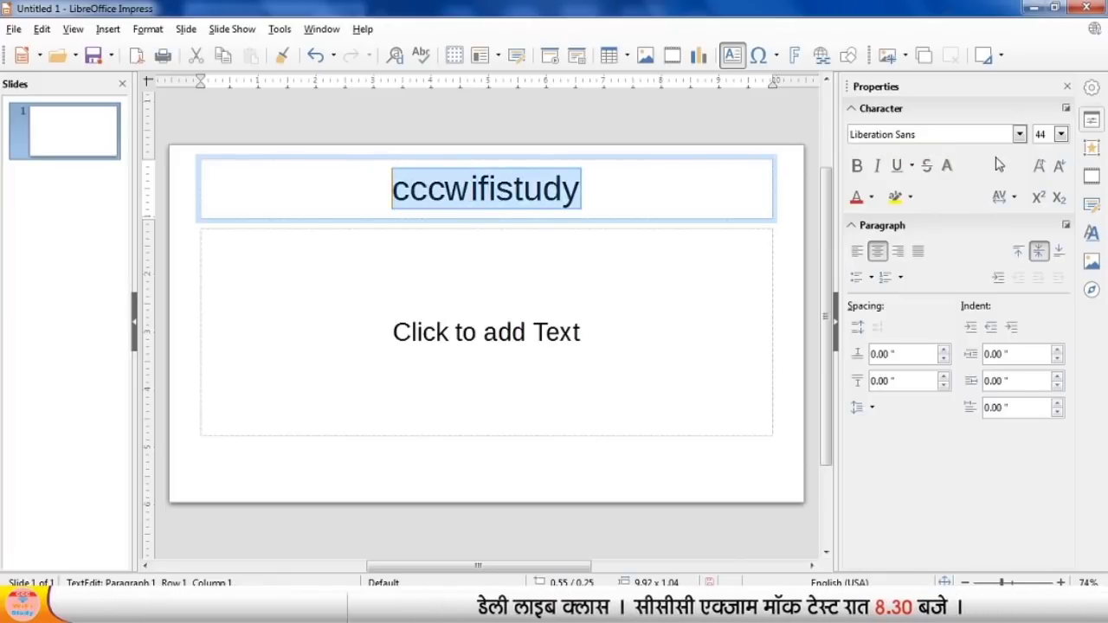
pyautogui.click(1019, 135)
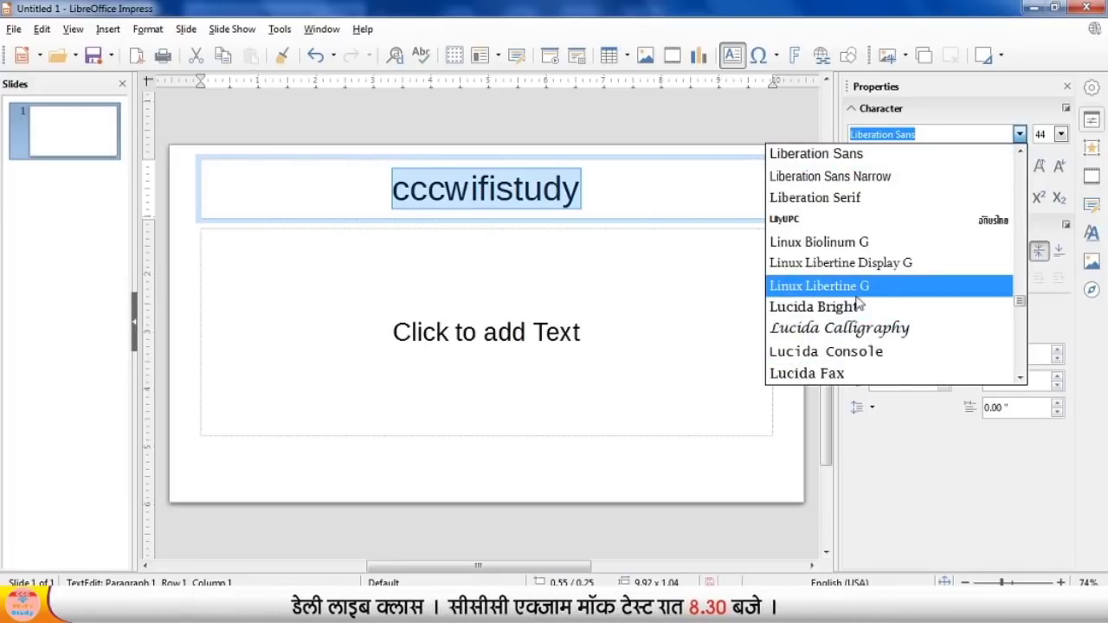
pyautogui.click(833, 314)
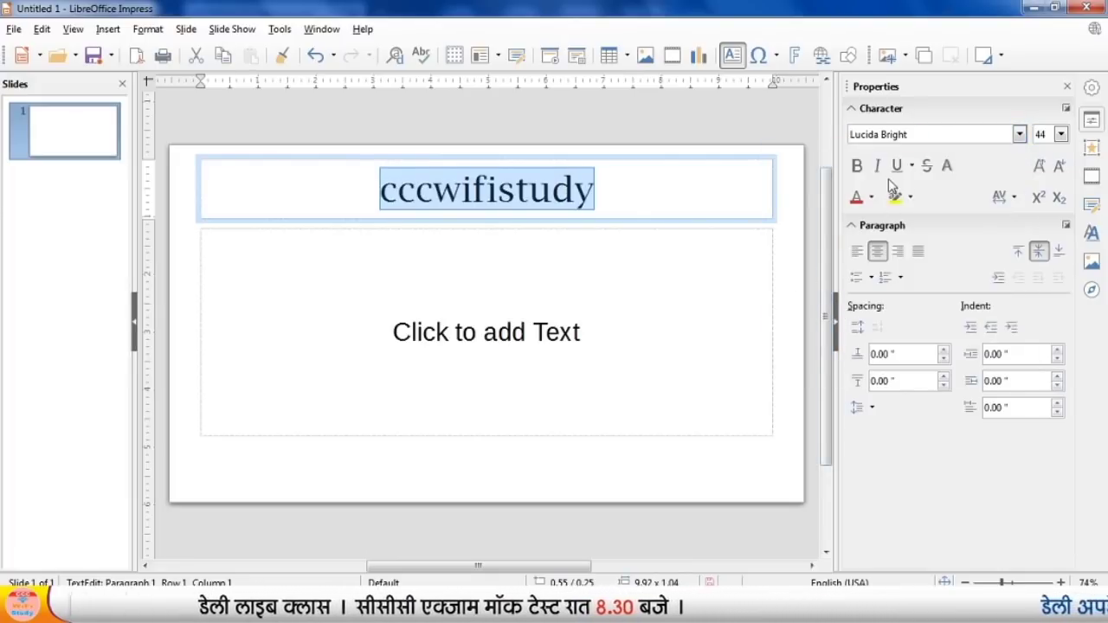
pyautogui.click(1060, 134)
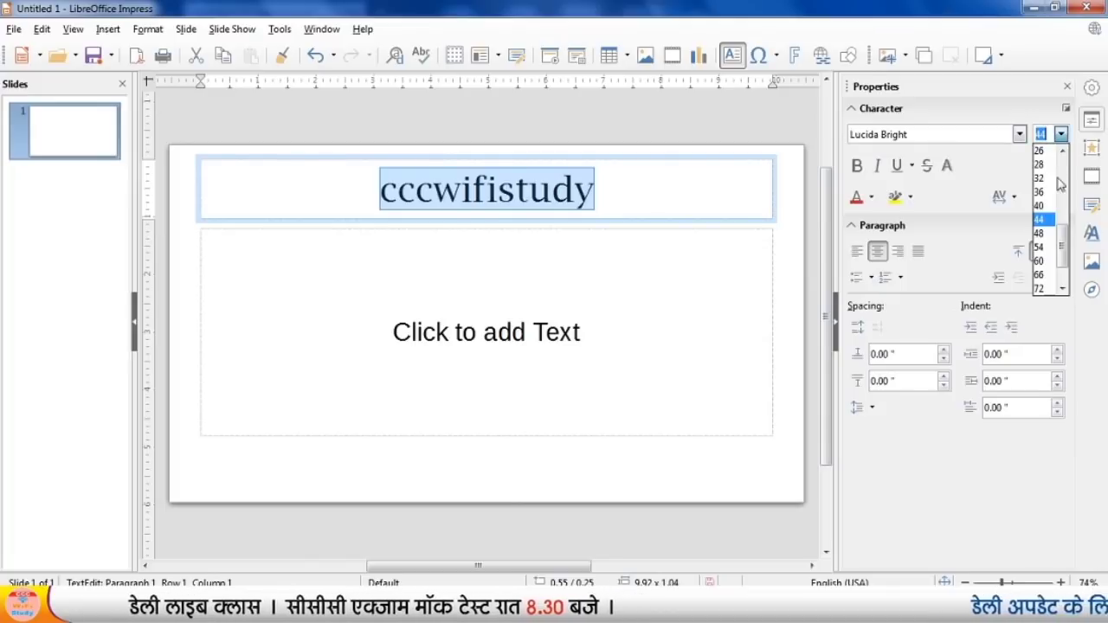
pyautogui.click(1042, 275)
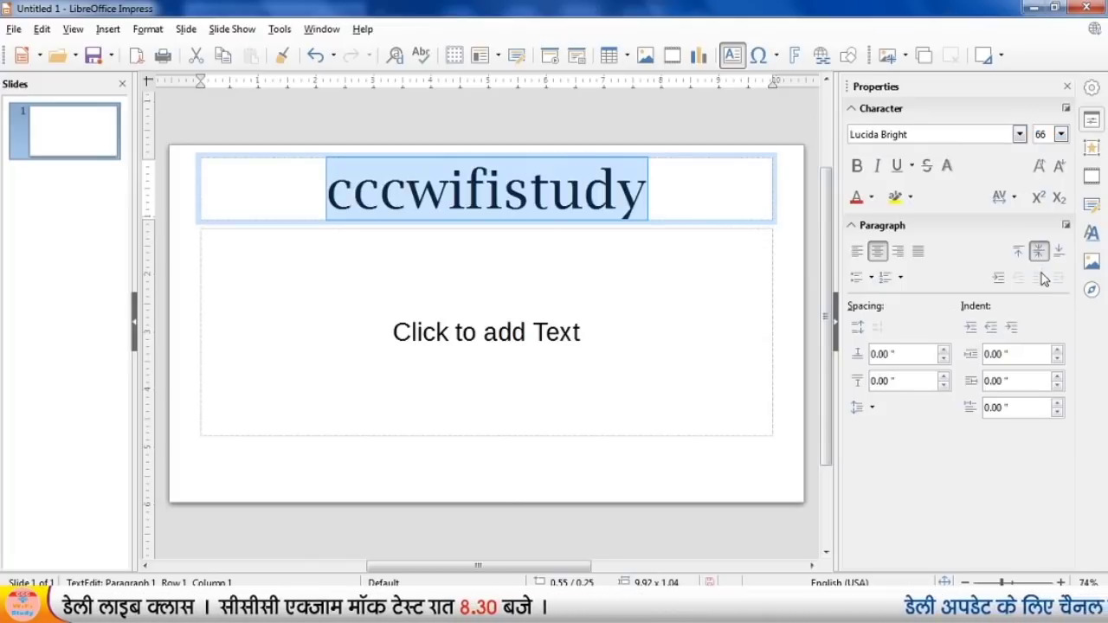
# Make the slide title bold and colour its text red
pyautogui.click(856, 165)
pyautogui.click(859, 198)
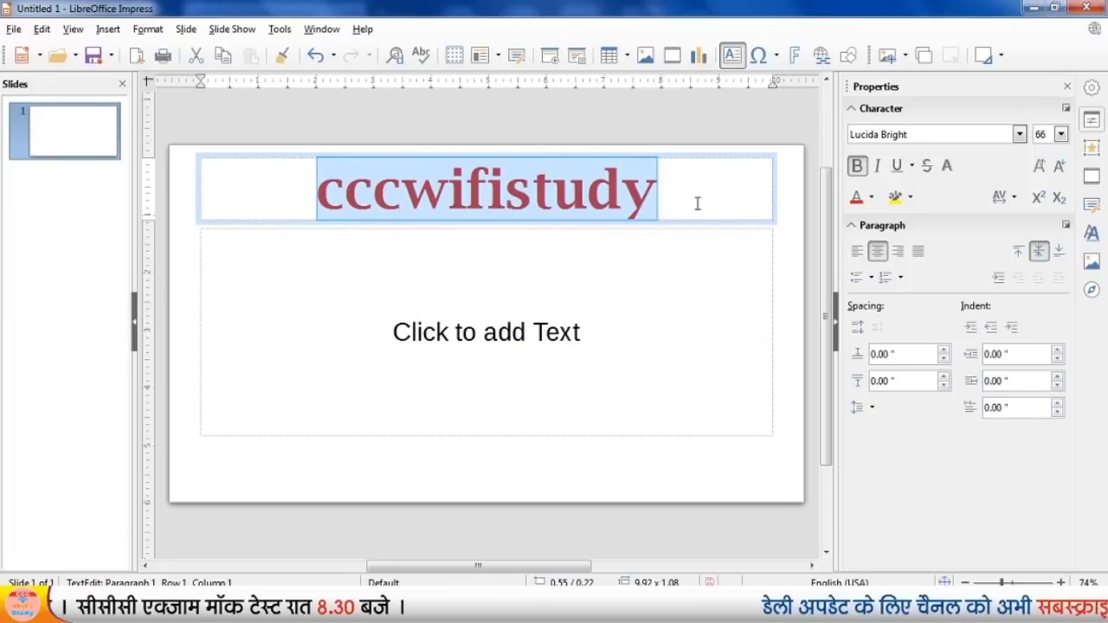
pyautogui.click(694, 206)
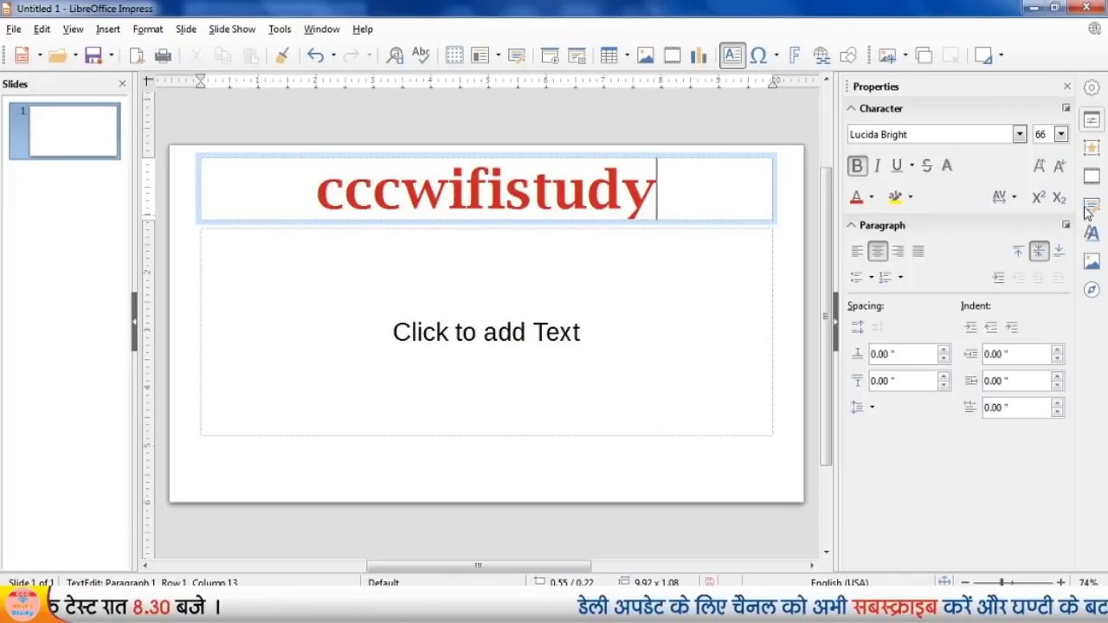
# Apply Loose character spacing to the whole "cccwifistudy" title
pyautogui.click(1015, 198)
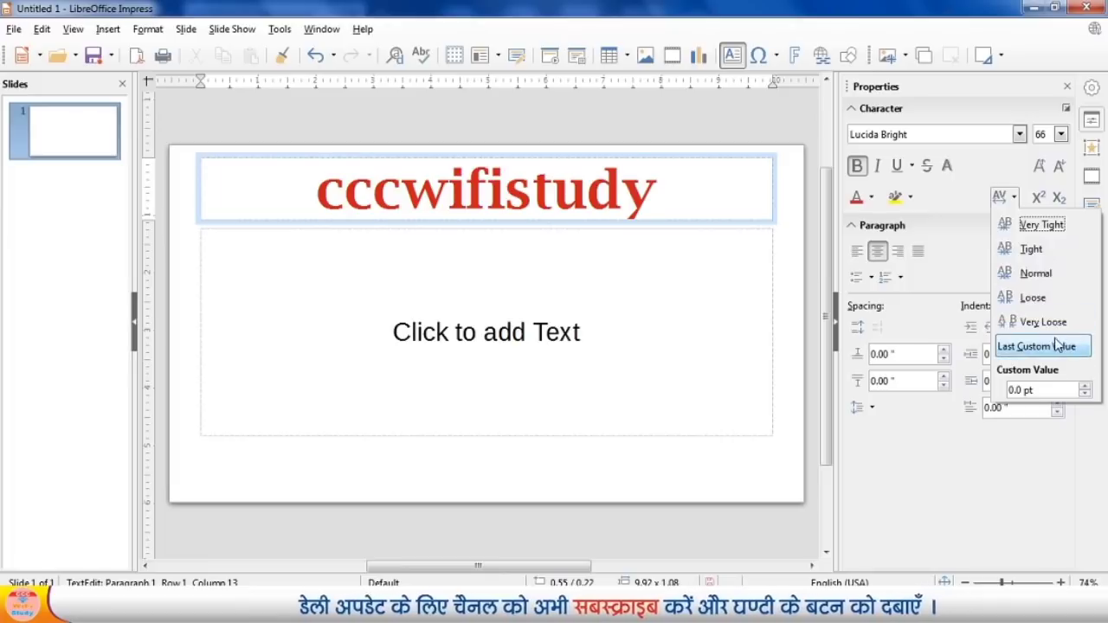
pyautogui.click(1039, 299)
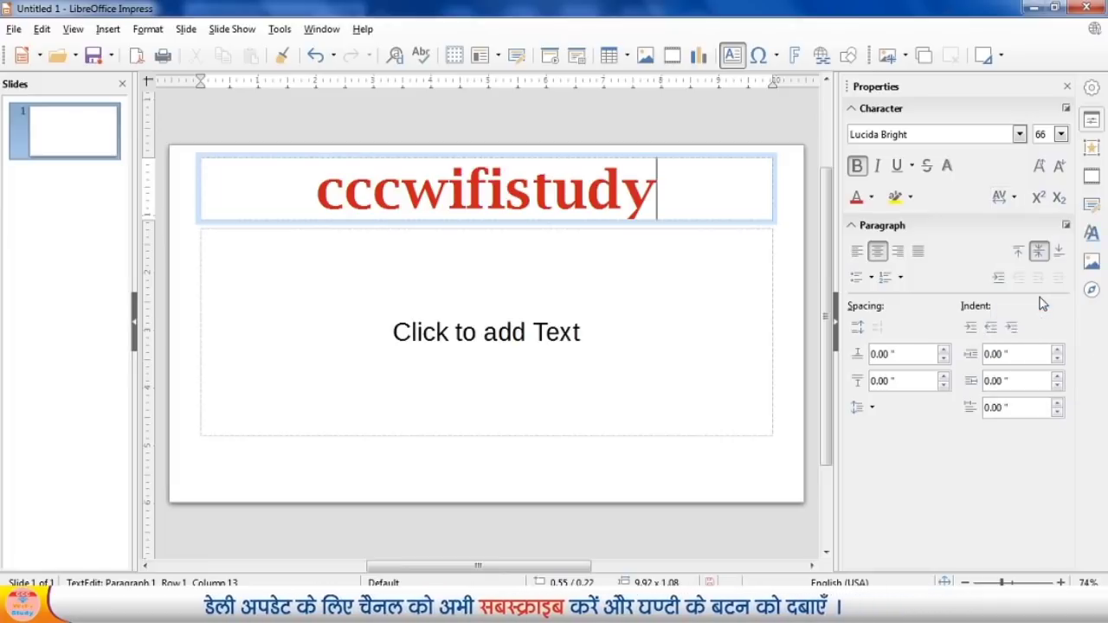
pyautogui.moveTo(669, 196); pyautogui.dragTo(314, 195)
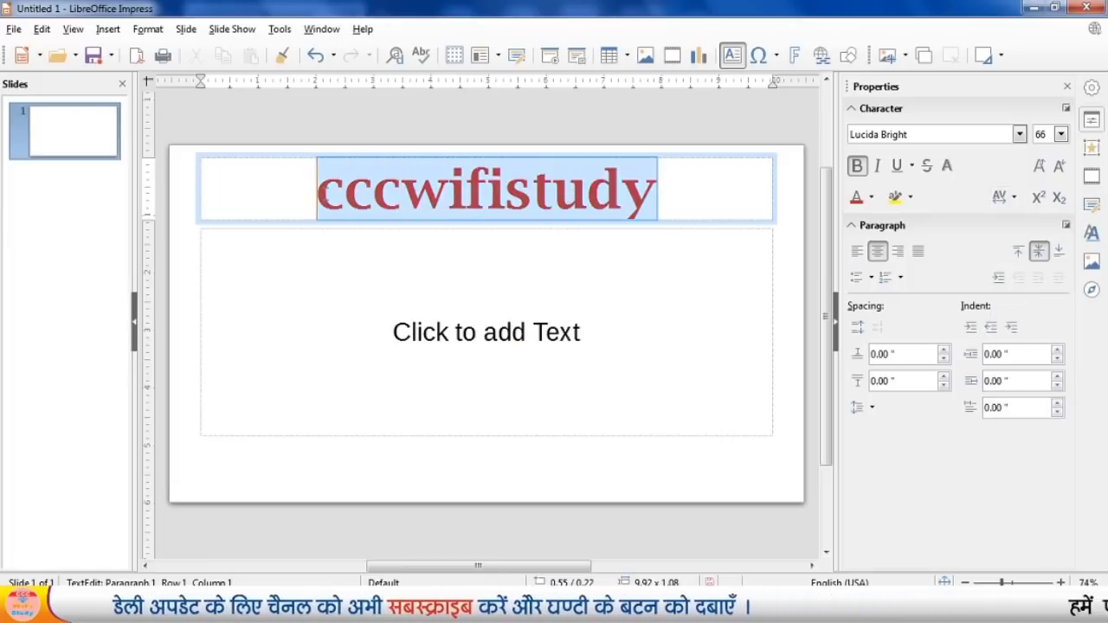
pyautogui.click(1015, 201)
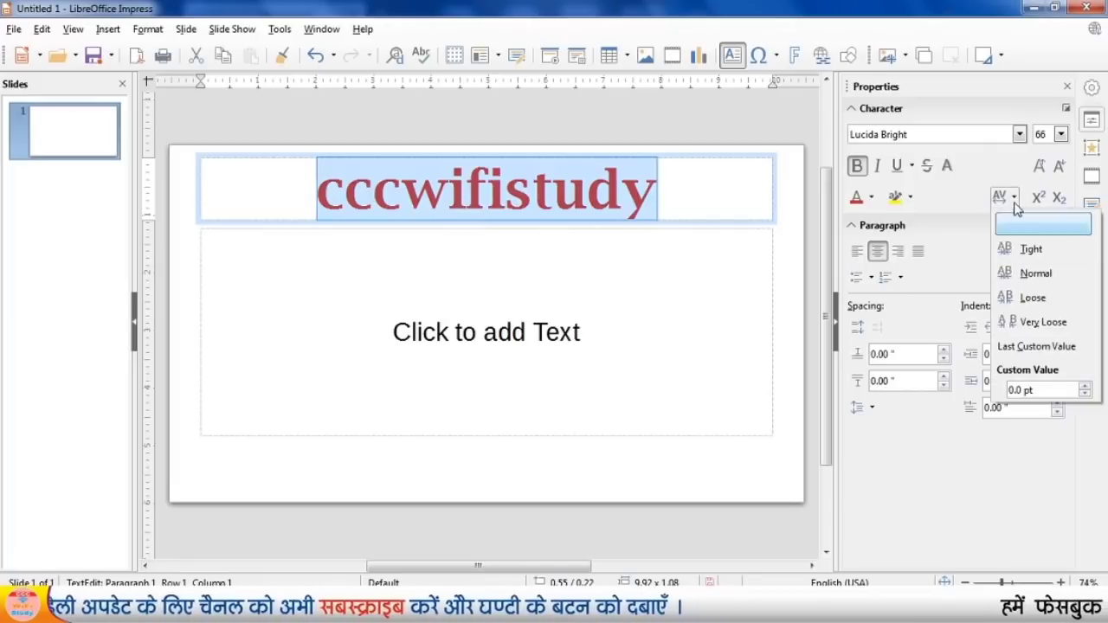
pyautogui.click(1037, 297)
pyautogui.click(510, 212)
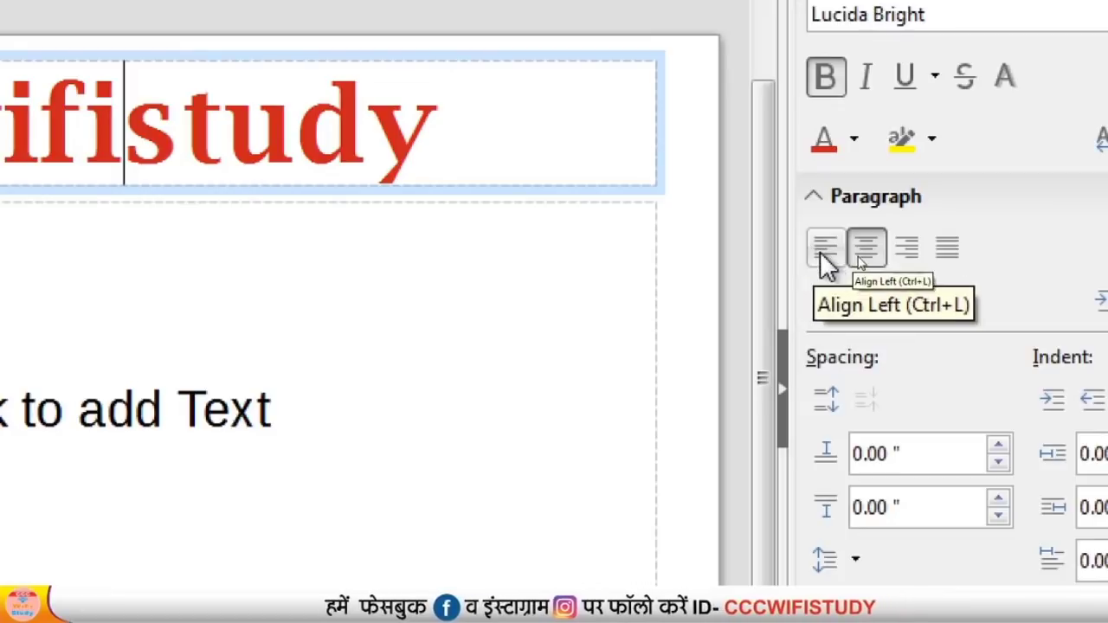
# Try left and right alignment on the title, and restore its centred alignment
pyautogui.click(825, 255)
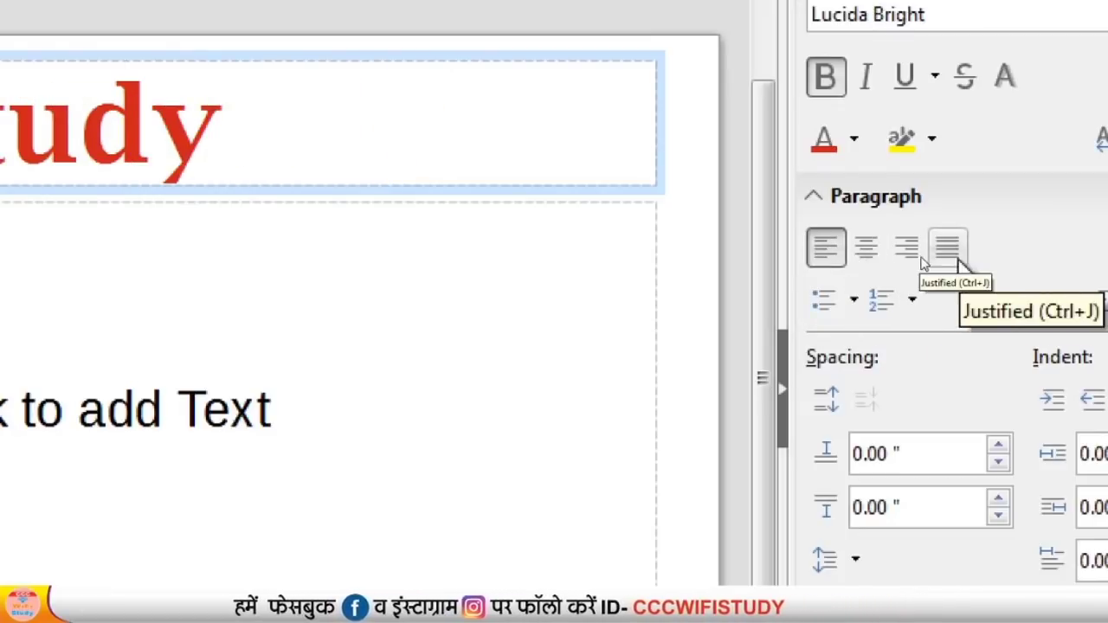
pyautogui.click(909, 253)
pyautogui.click(868, 253)
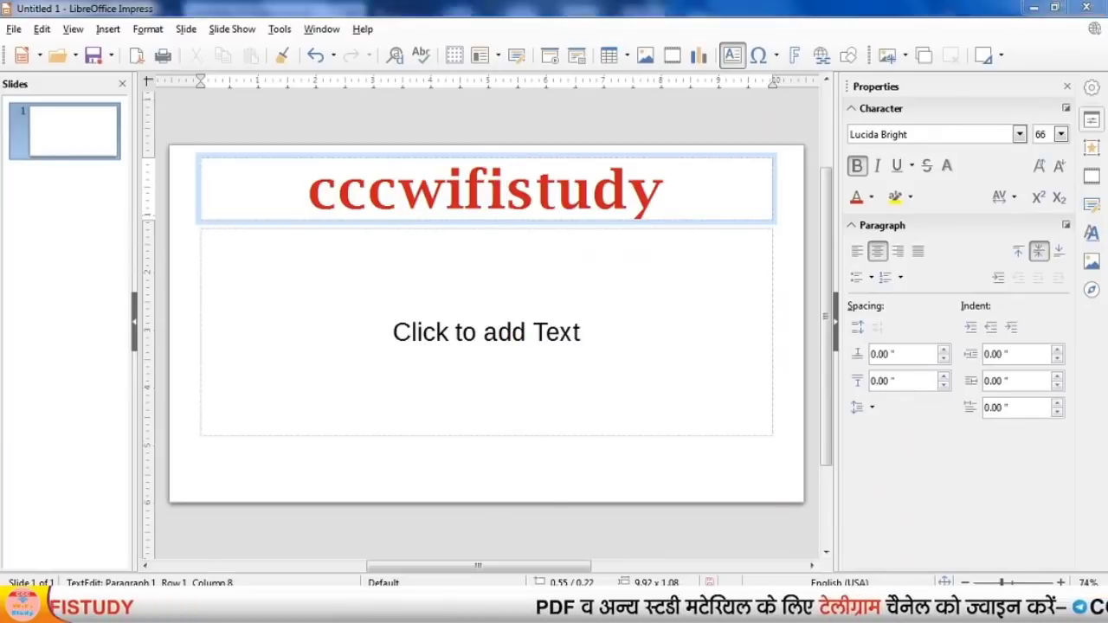
# Switch to the browser to review the syllabus topics on blank presentations and slide text, and return to the Untitled 1 presentation in LibreOffice Impress
pyautogui.click(567, 606)
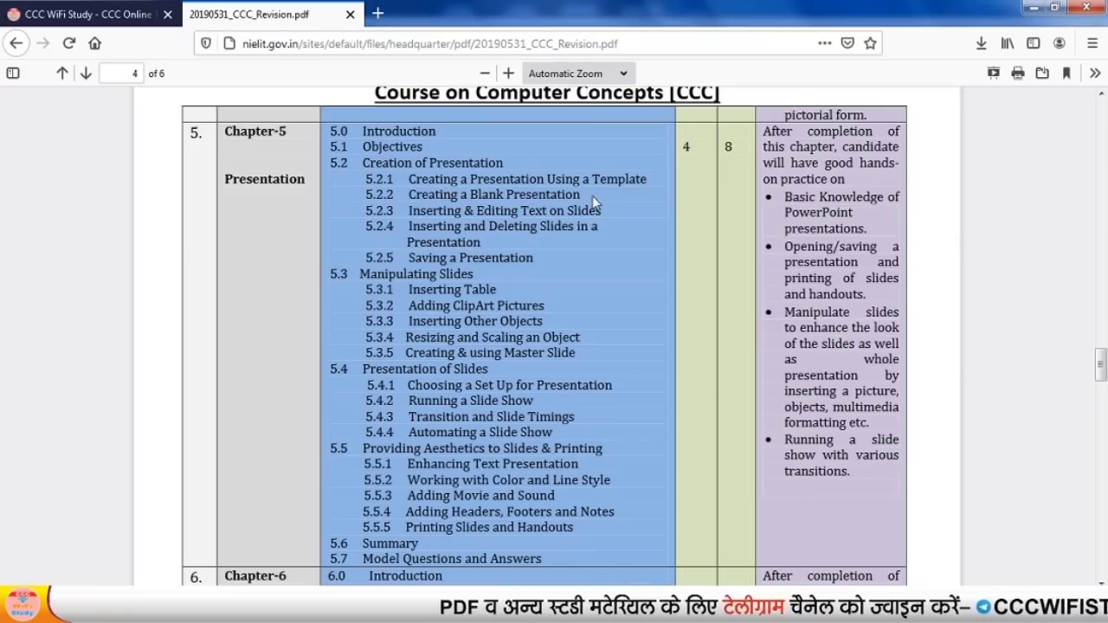
pyautogui.moveTo(593, 197); pyautogui.dragTo(457, 197)
pyautogui.click(474, 201)
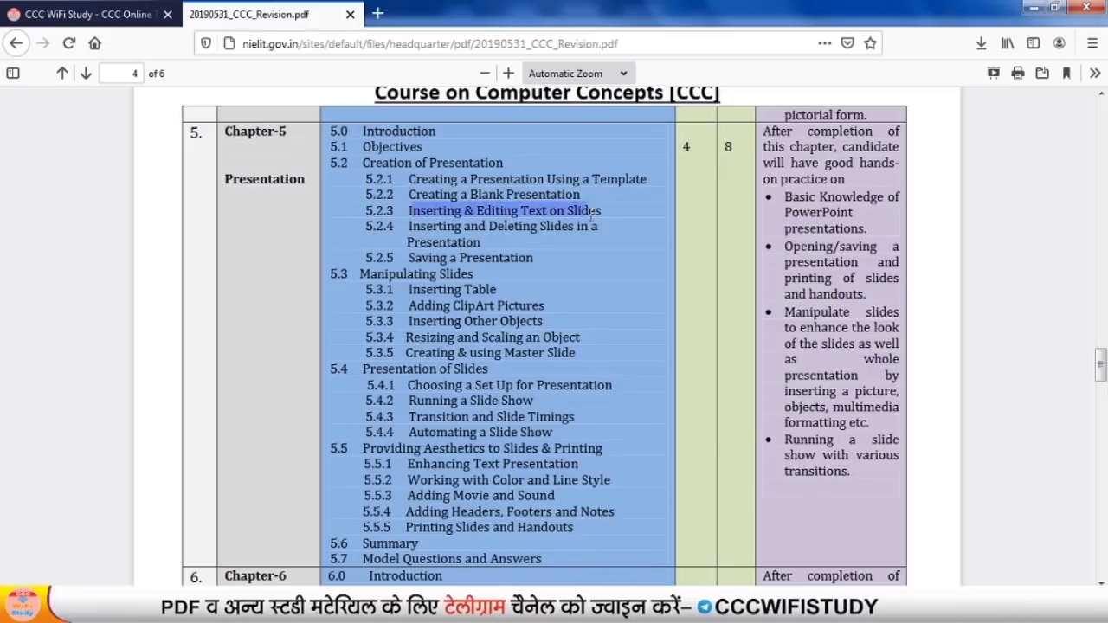
pyautogui.moveTo(775, 611)
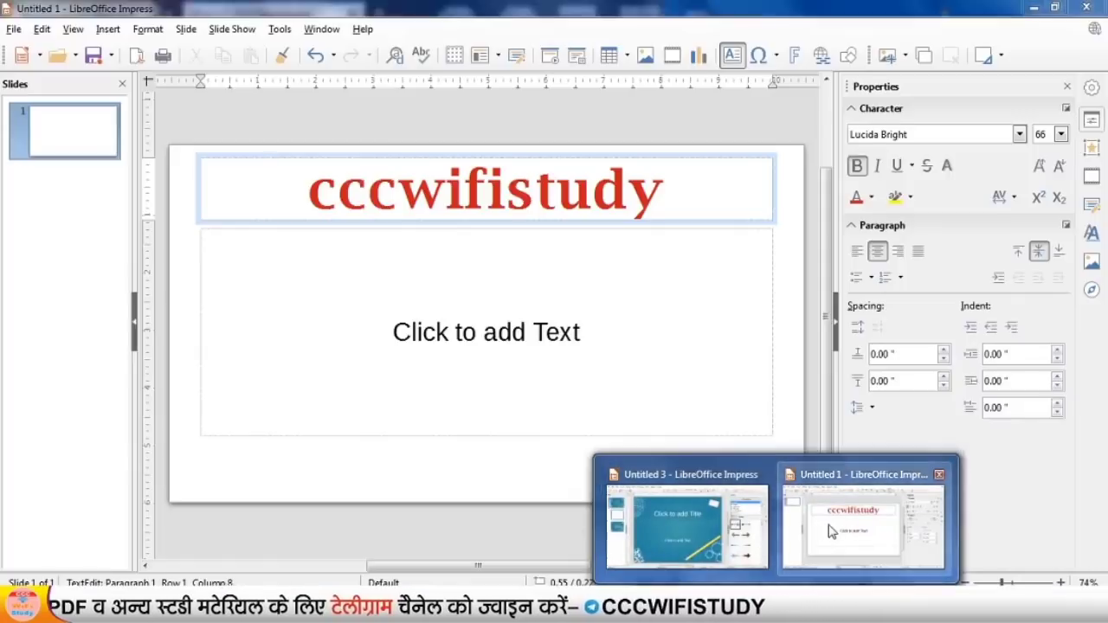
pyautogui.click(866, 511)
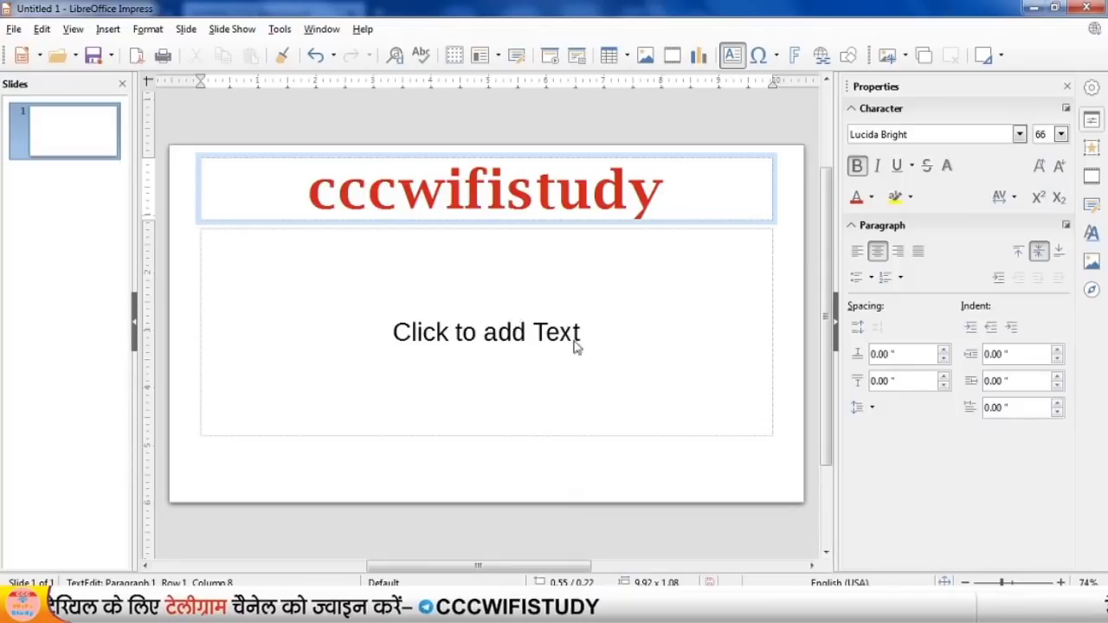
# Examine the content placeholder's properties and the animation, slide transition and master slide options, collapsing the used and recently used master lists
pyautogui.click(277, 228)
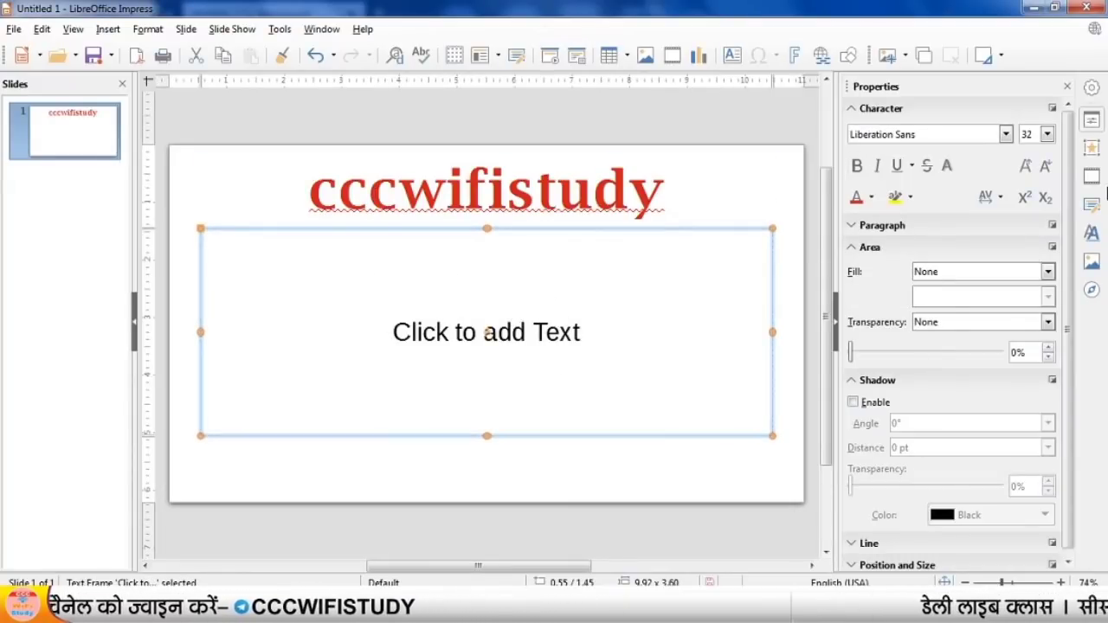
pyautogui.click(1091, 123)
pyautogui.click(1090, 126)
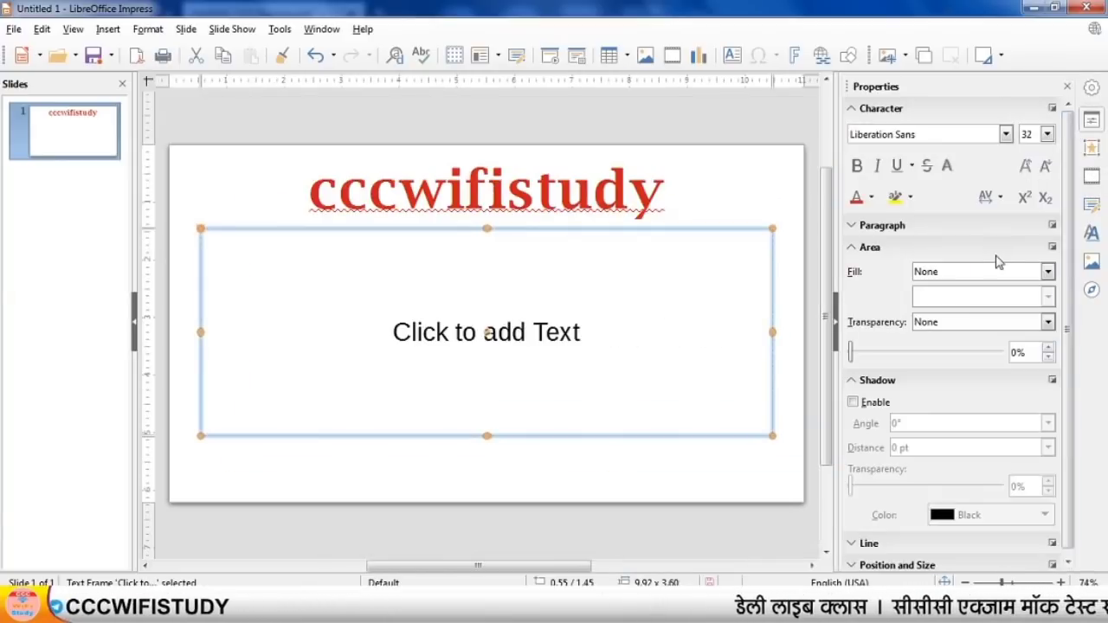
pyautogui.click(1089, 150)
pyautogui.click(1091, 177)
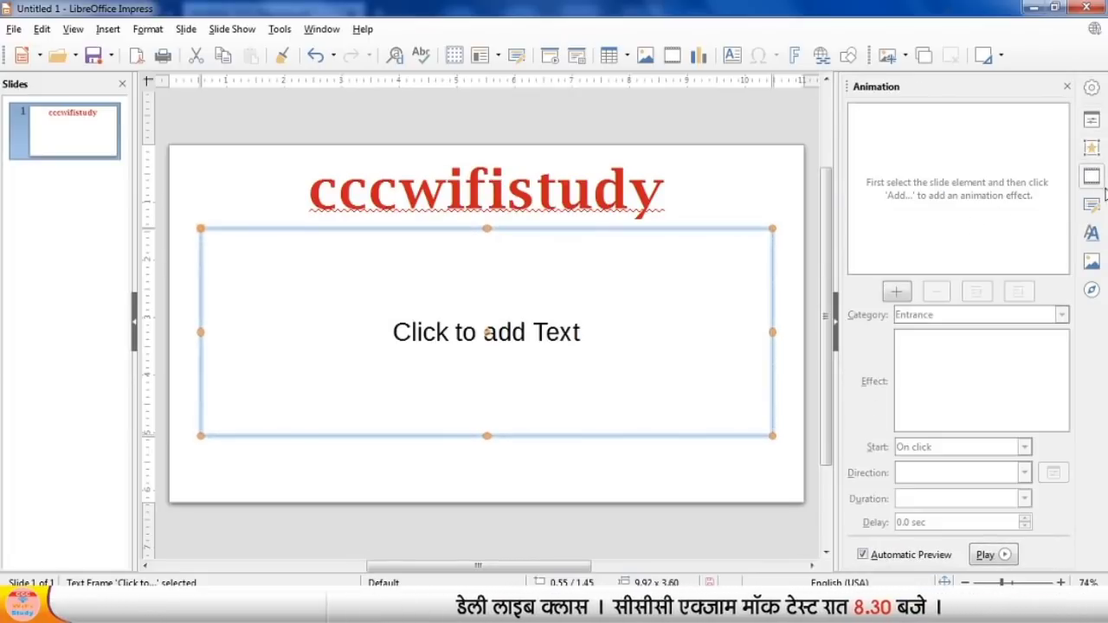
pyautogui.click(1094, 210)
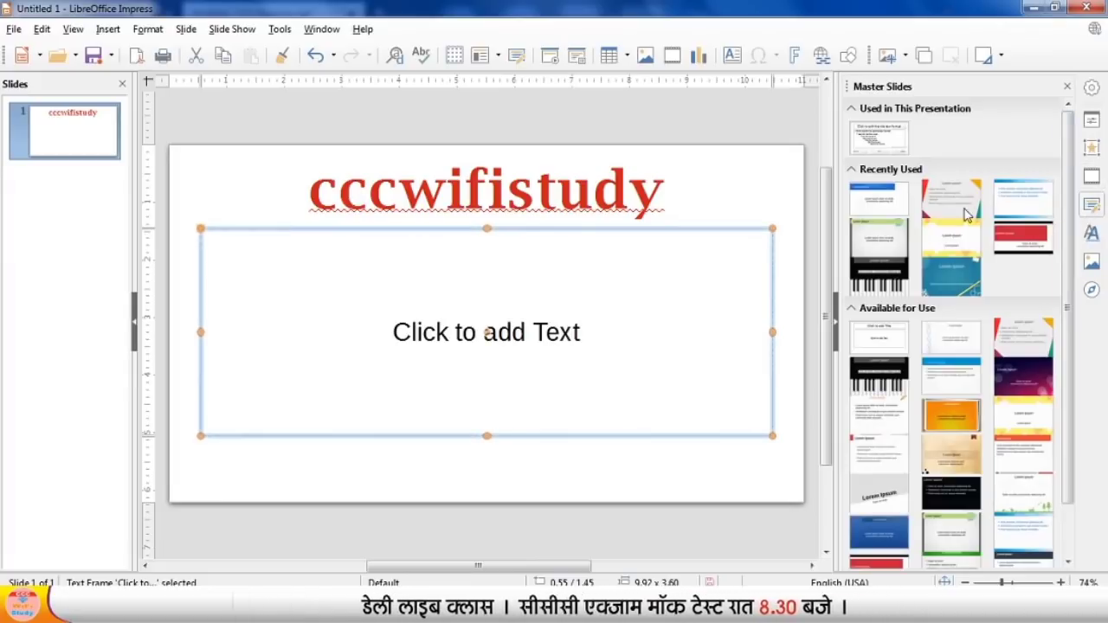
pyautogui.click(895, 170)
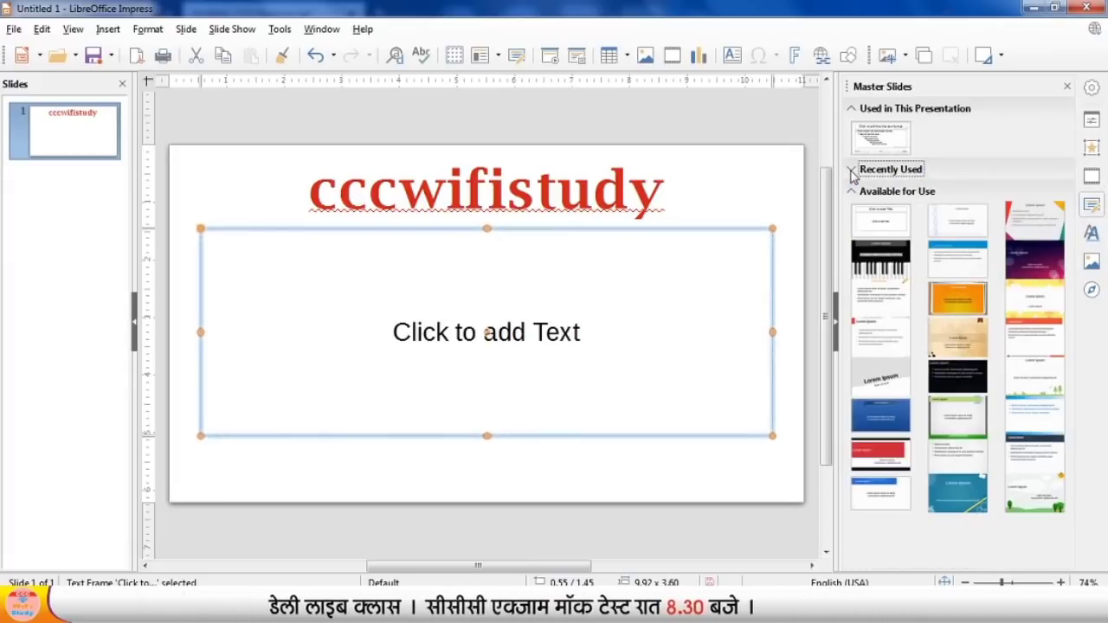
pyautogui.click(859, 109)
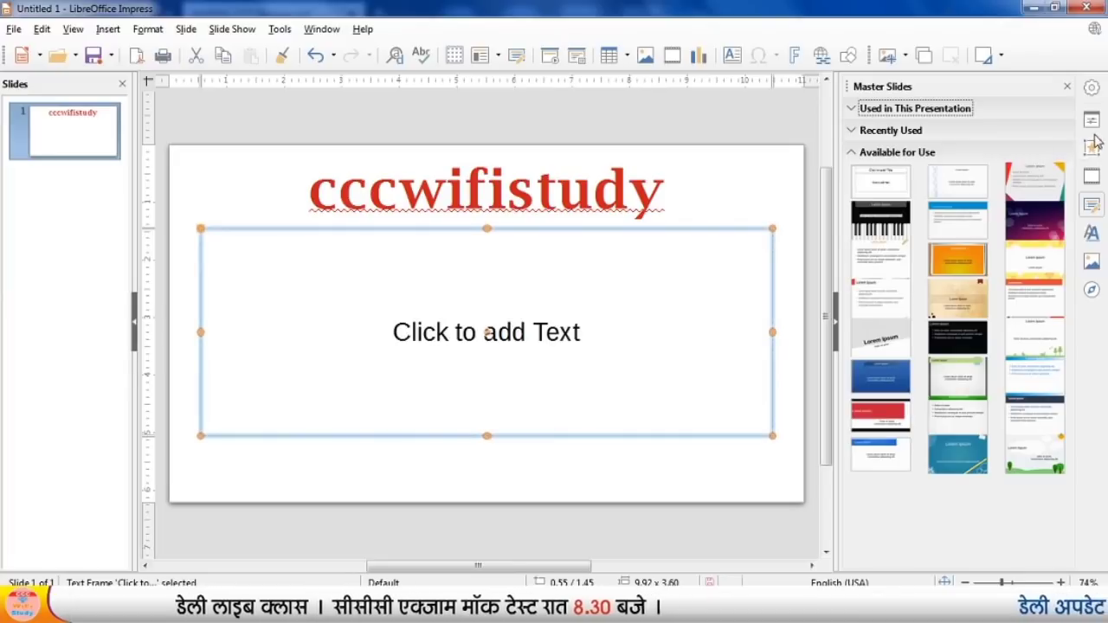
pyautogui.click(1092, 122)
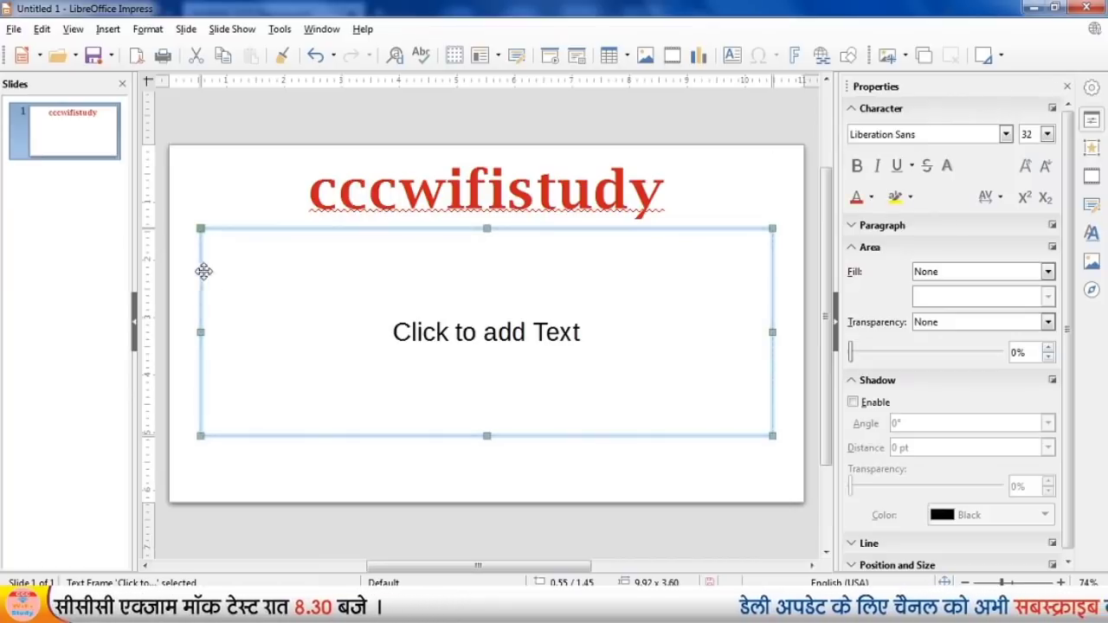
# Delete the content placeholder and the title box from the slide, and close the sidebar to enlarge the work area
pyautogui.click(248, 228)
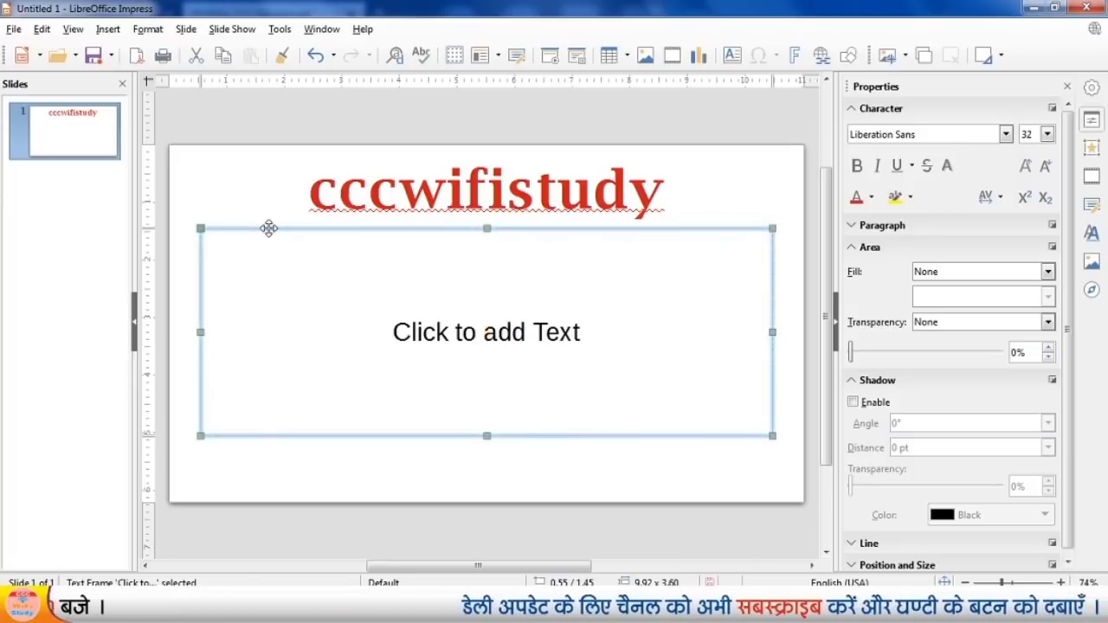
pyautogui.press('Delete')
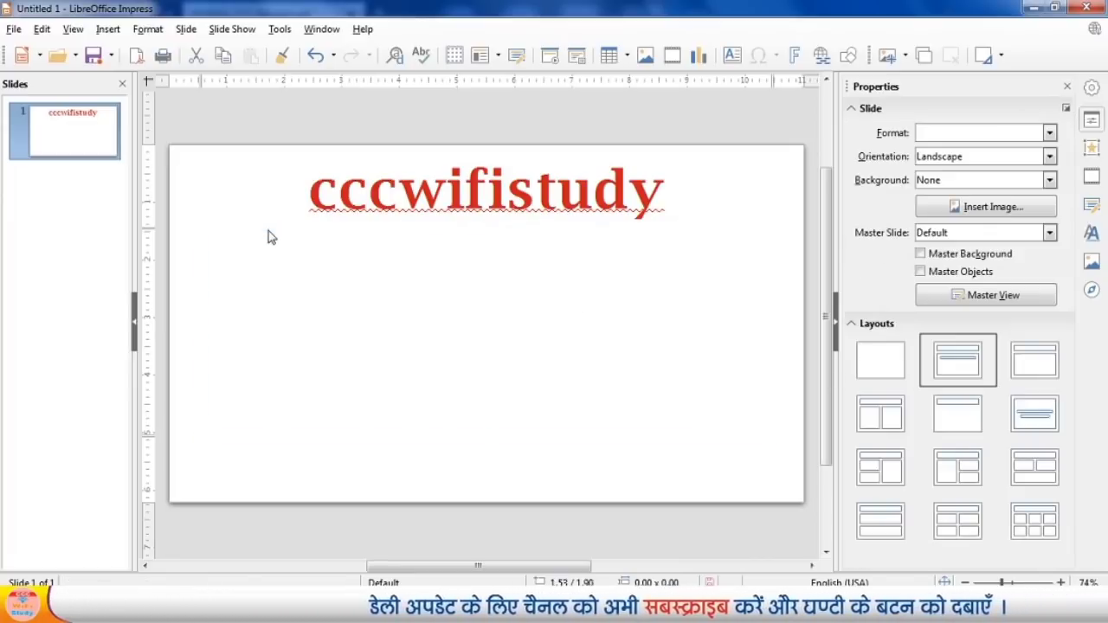
pyautogui.click(366, 195)
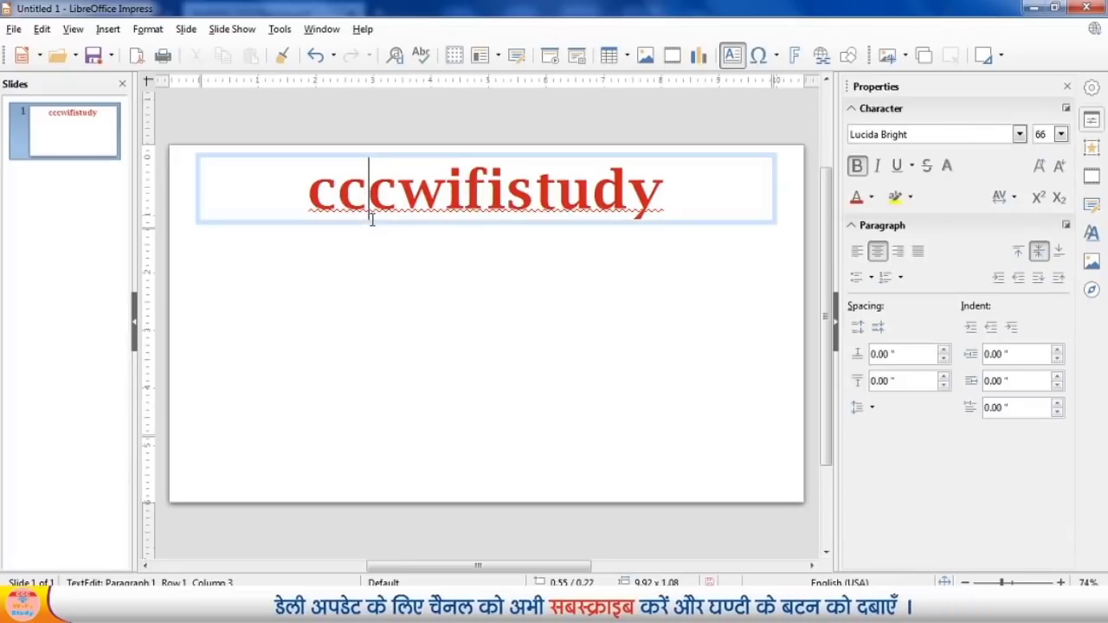
pyautogui.click(377, 221)
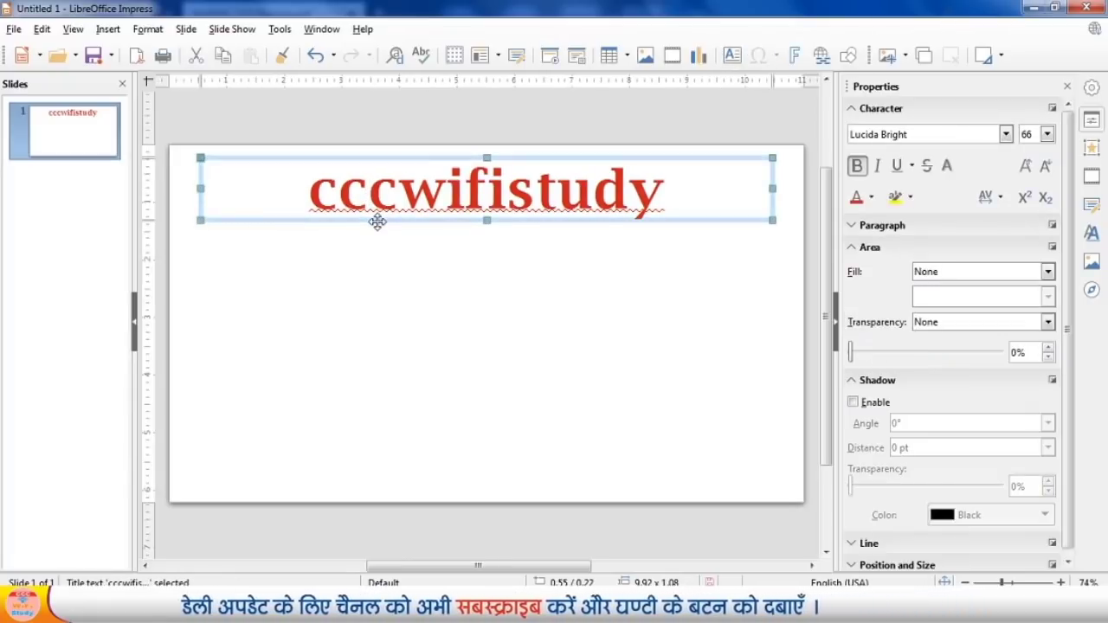
pyautogui.press('Delete')
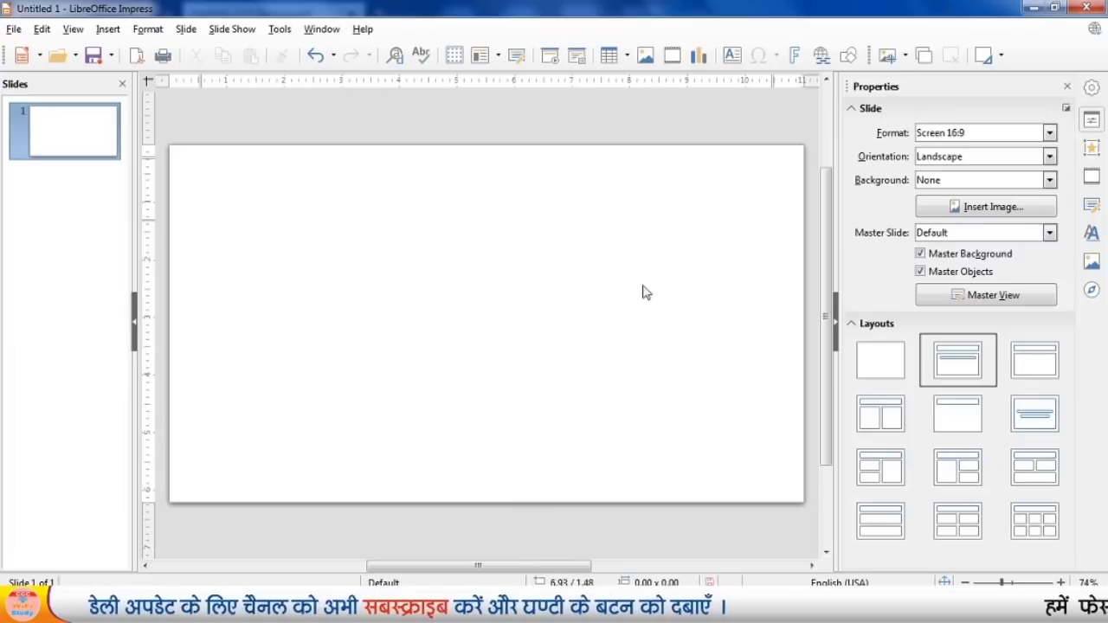
pyautogui.click(1067, 88)
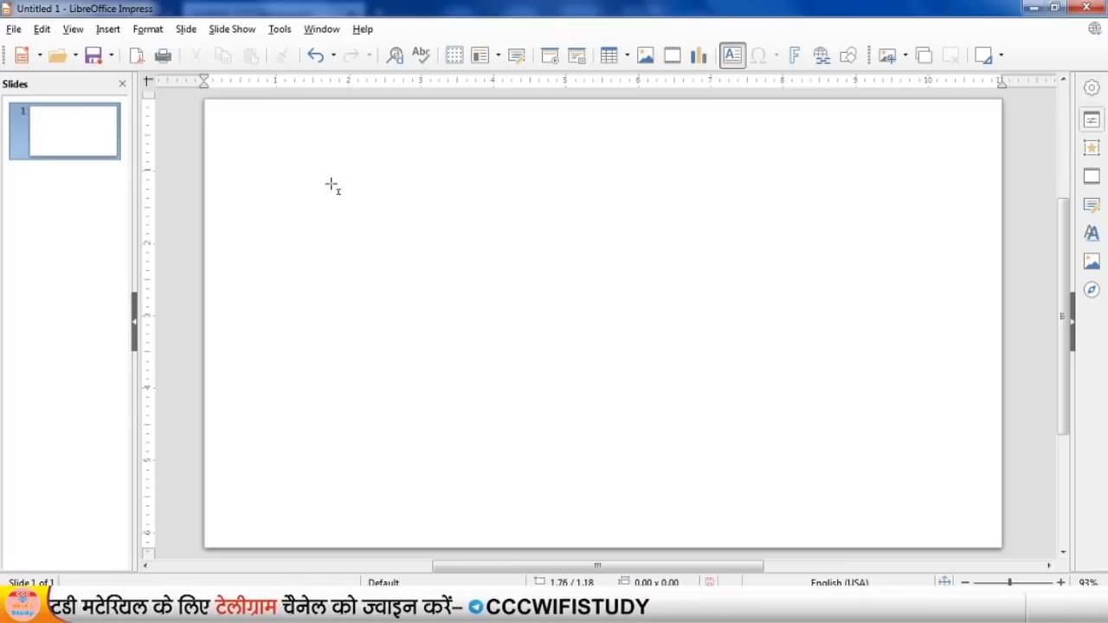
# Try a text box on the upper part of the blank slide with the text "dderftertet", and clear it
pyautogui.press('F2')
pyautogui.click(385, 216)
pyautogui.write('dderftertet')
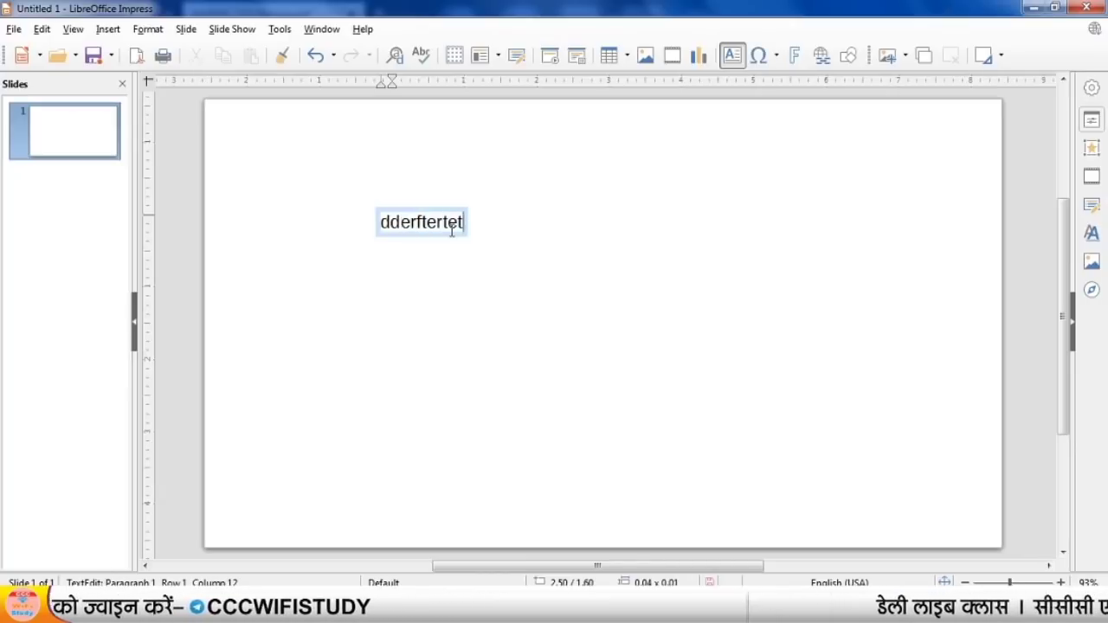
pyautogui.hotkey('ctrl', 'a')
pyautogui.press('BackSpace')
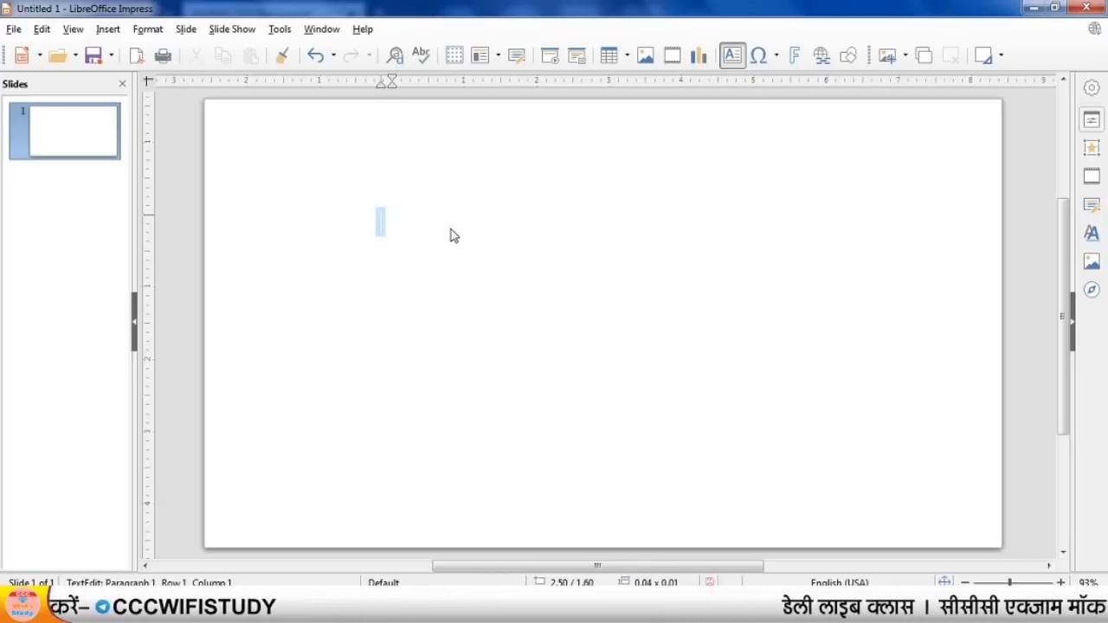
pyautogui.click(456, 236)
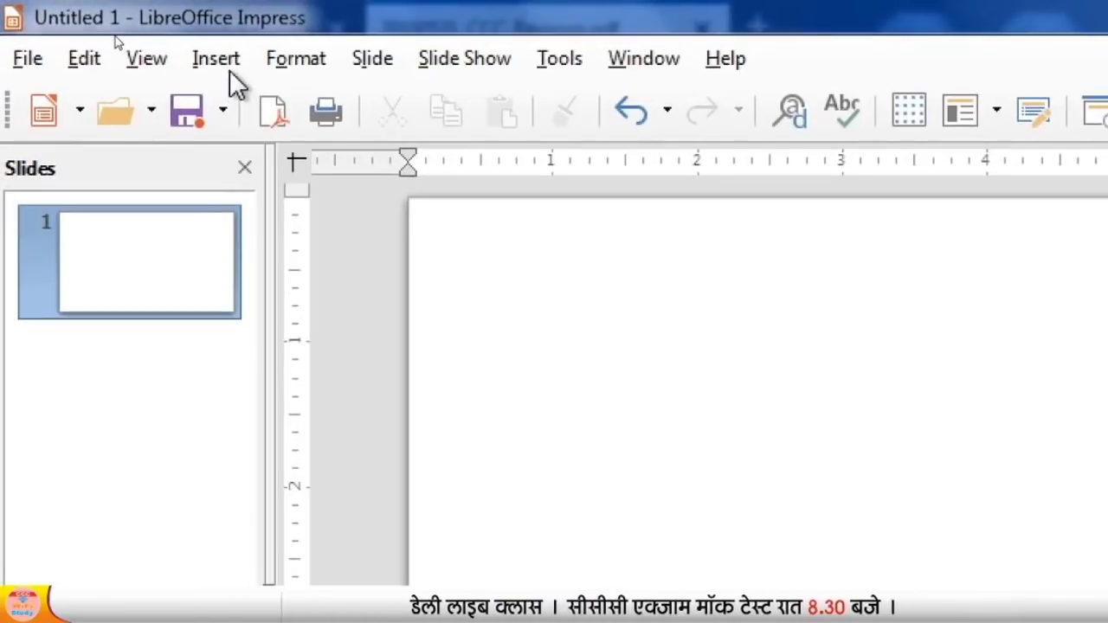
# Insert a text box about 1.20 in across and 1.00 in down the blank slide, containing "CCCWIFISTUDY"
pyautogui.click(226, 69)
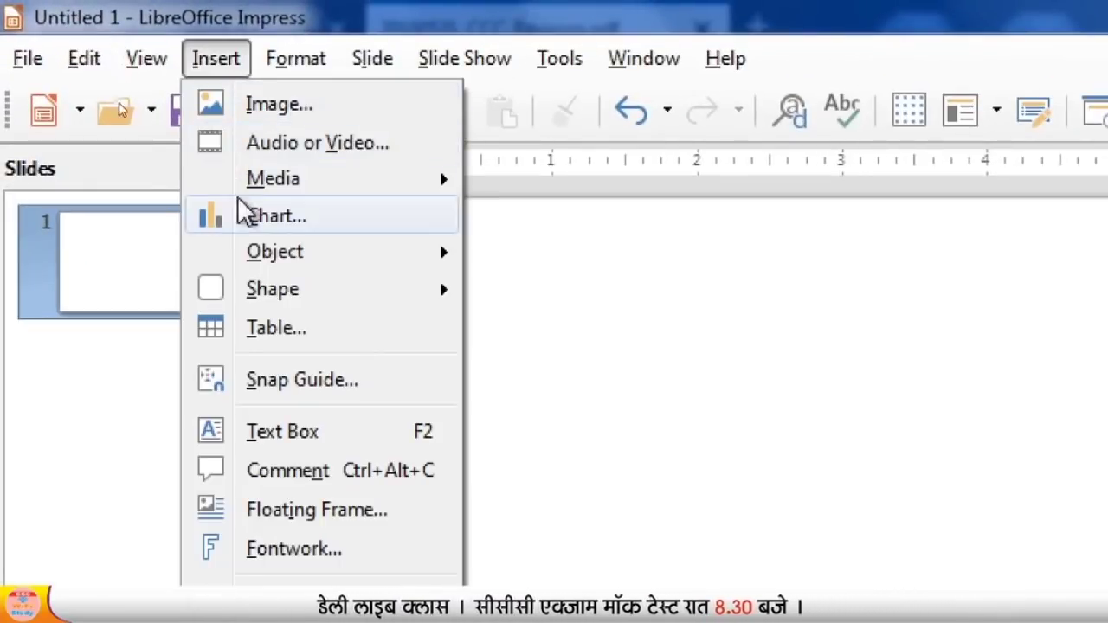
pyautogui.moveTo(258, 294)
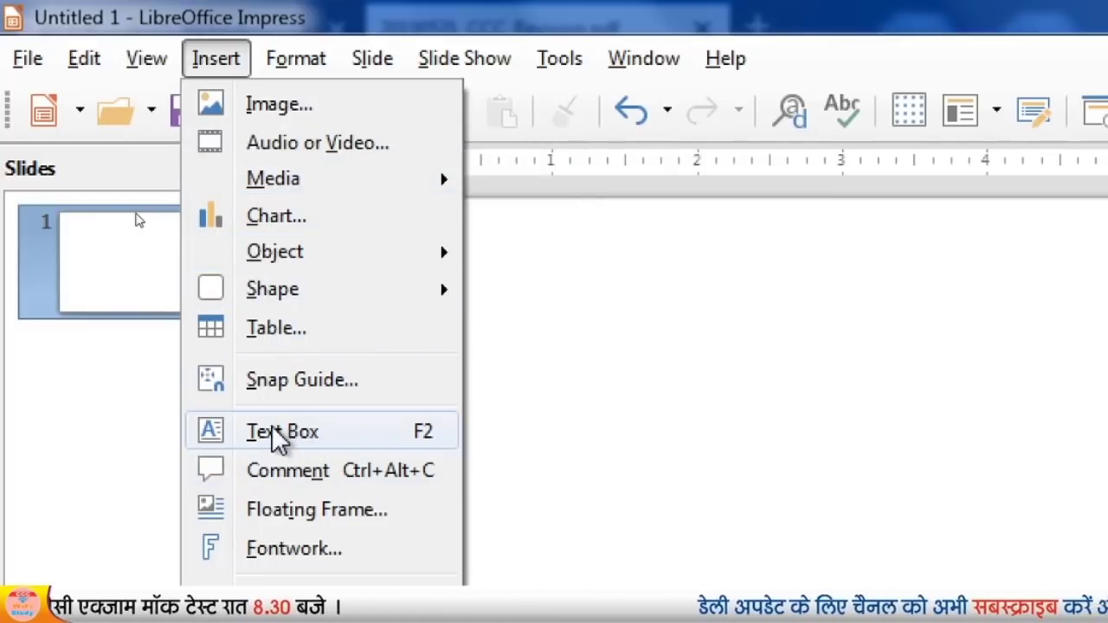
pyautogui.click(410, 432)
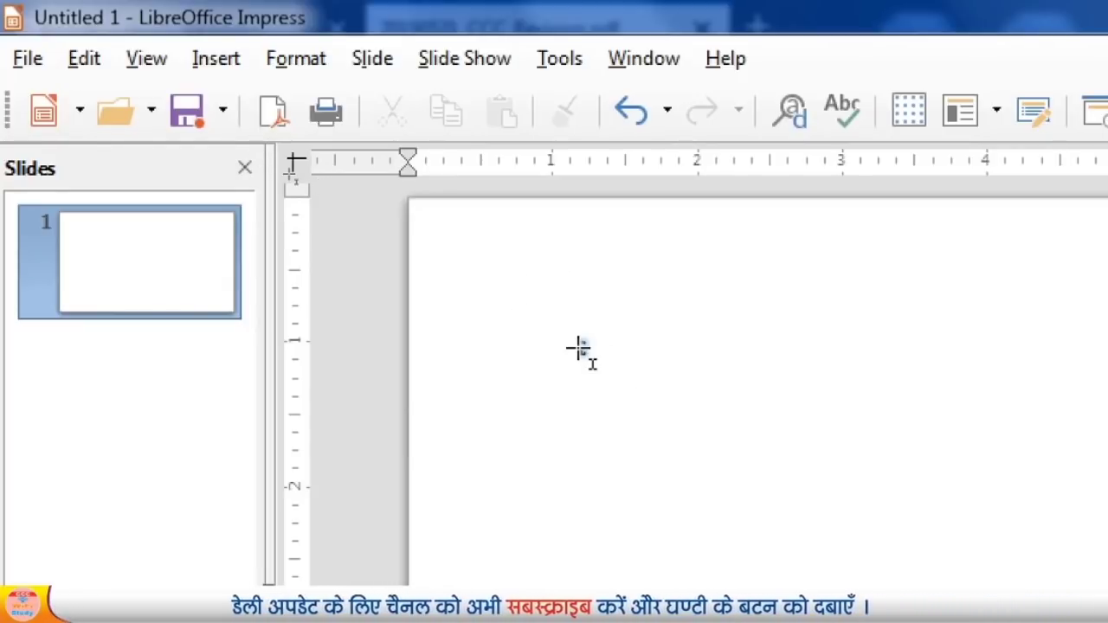
pyautogui.click(578, 348)
pyautogui.write('C')
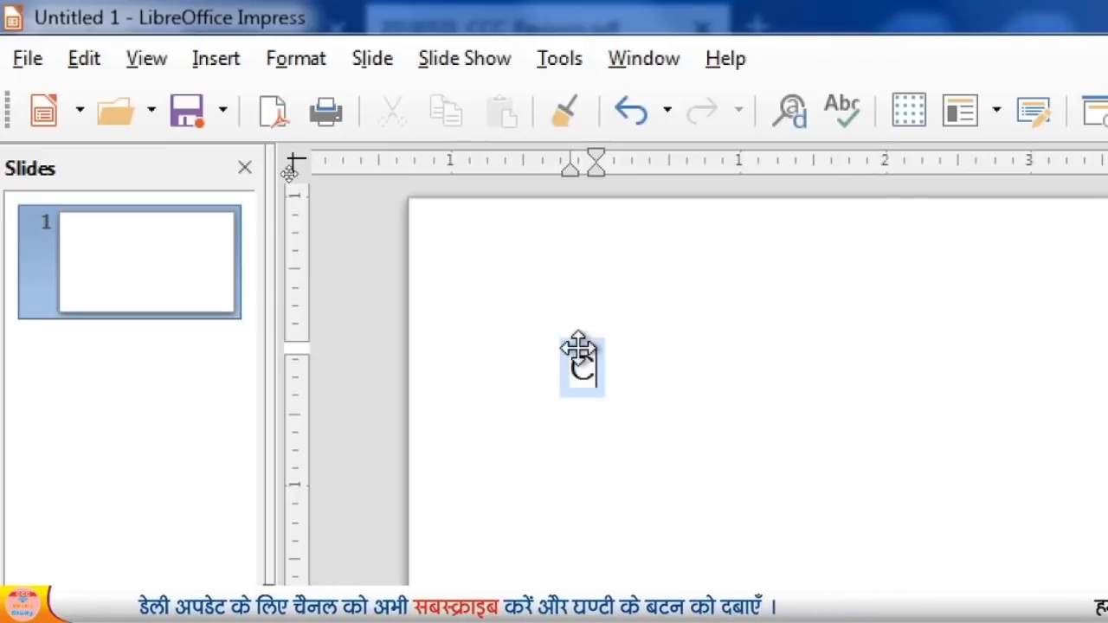
pyautogui.write('CCWIFISTUDY')
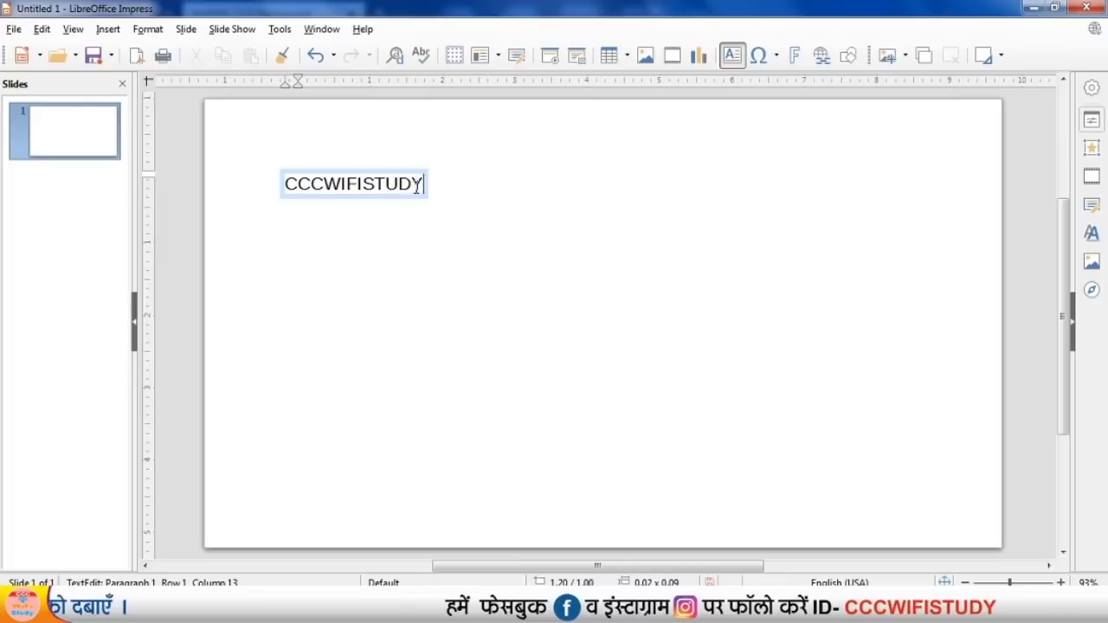
# Set the font size of the whole CCCWIFISTUDY text to 60 in its character properties
pyautogui.moveTo(417, 185); pyautogui.dragTo(299, 183)
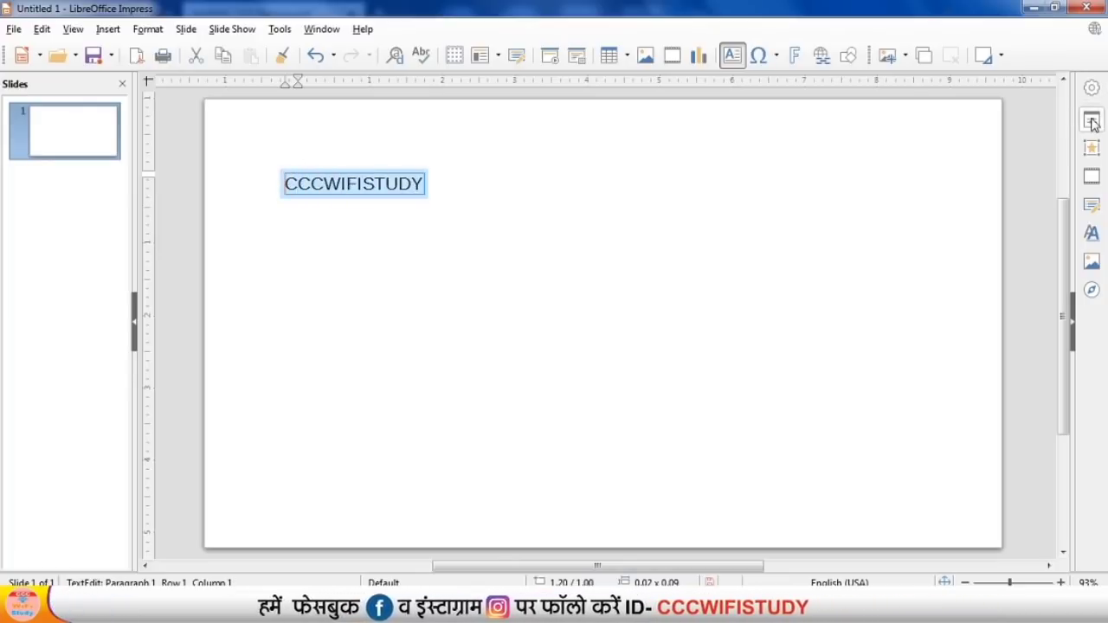
pyautogui.click(1092, 121)
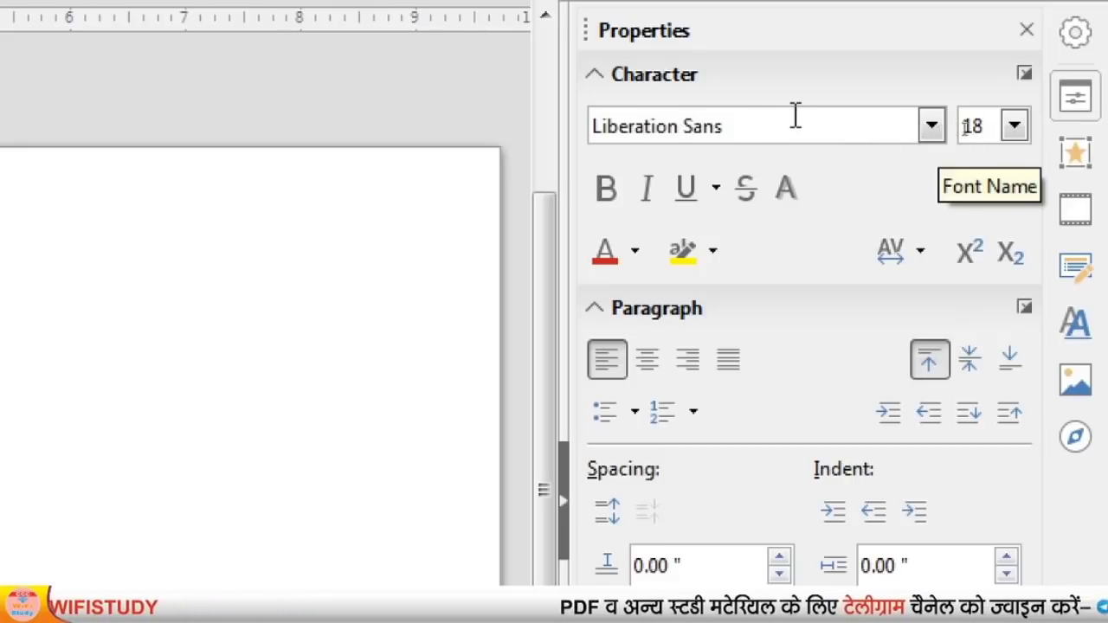
pyautogui.click(1015, 125)
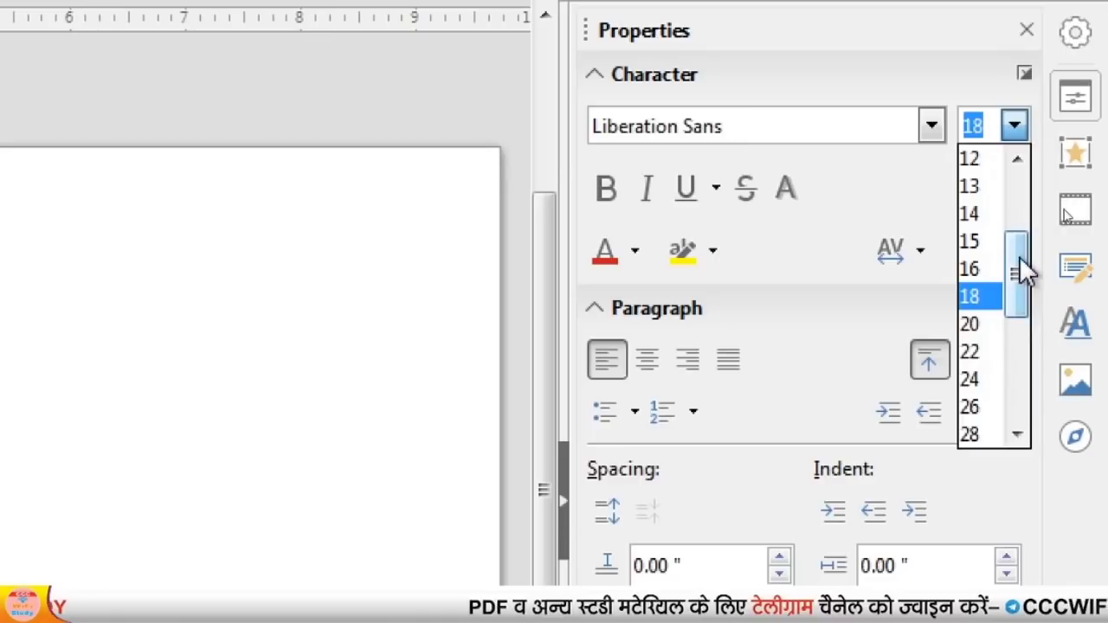
pyautogui.moveTo(1019, 256); pyautogui.dragTo(1017, 384)
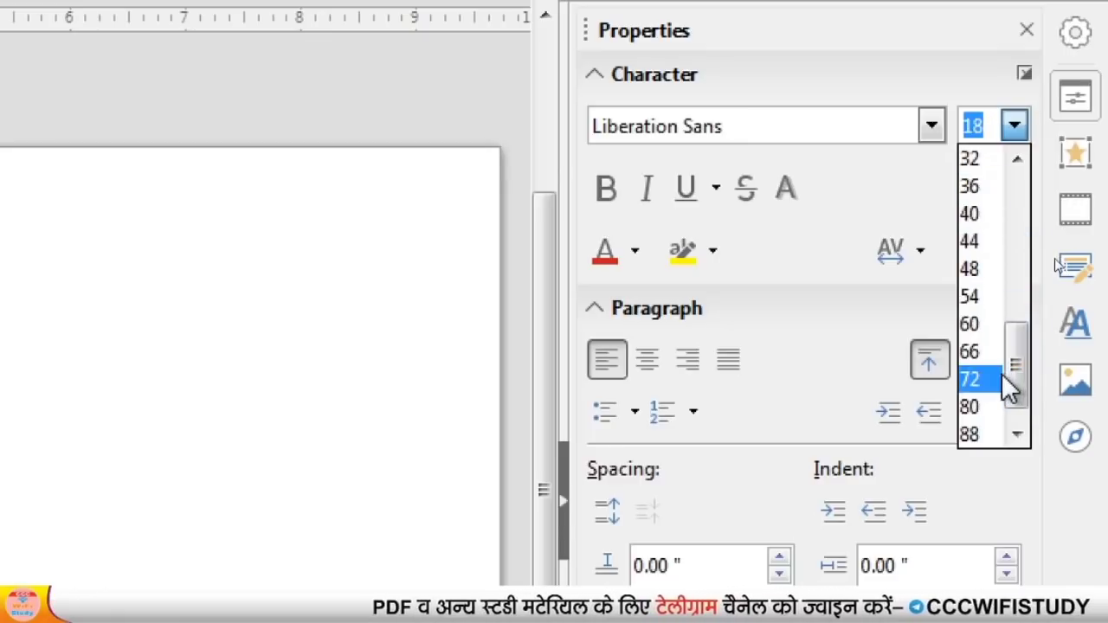
pyautogui.click(975, 325)
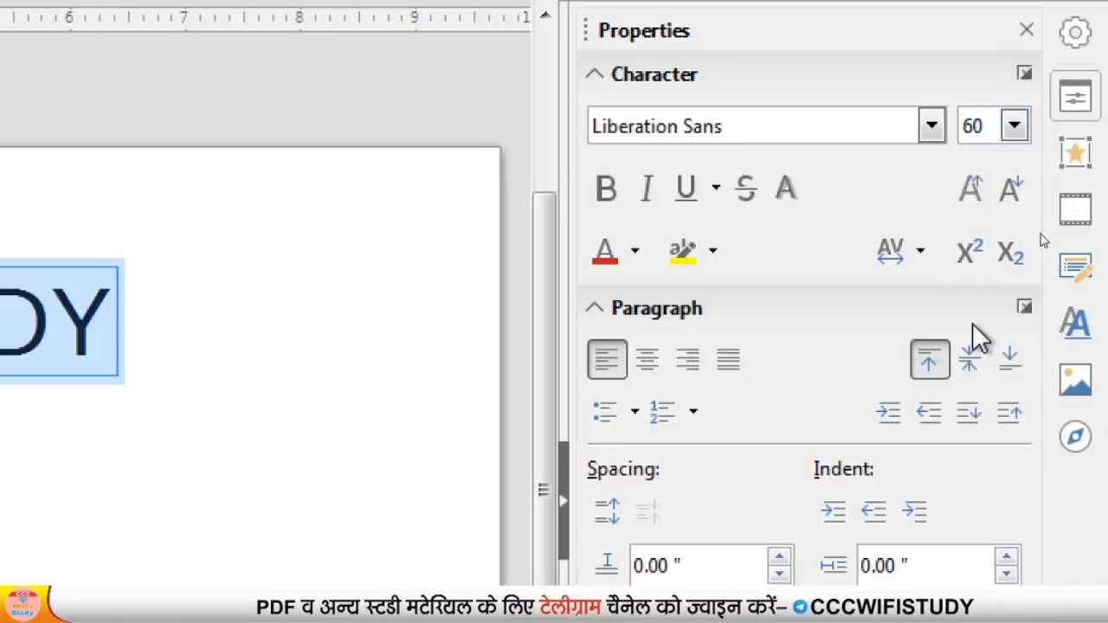
# Change the selected text's font to Linux Libertine Display G and make it bold
pyautogui.click(938, 123)
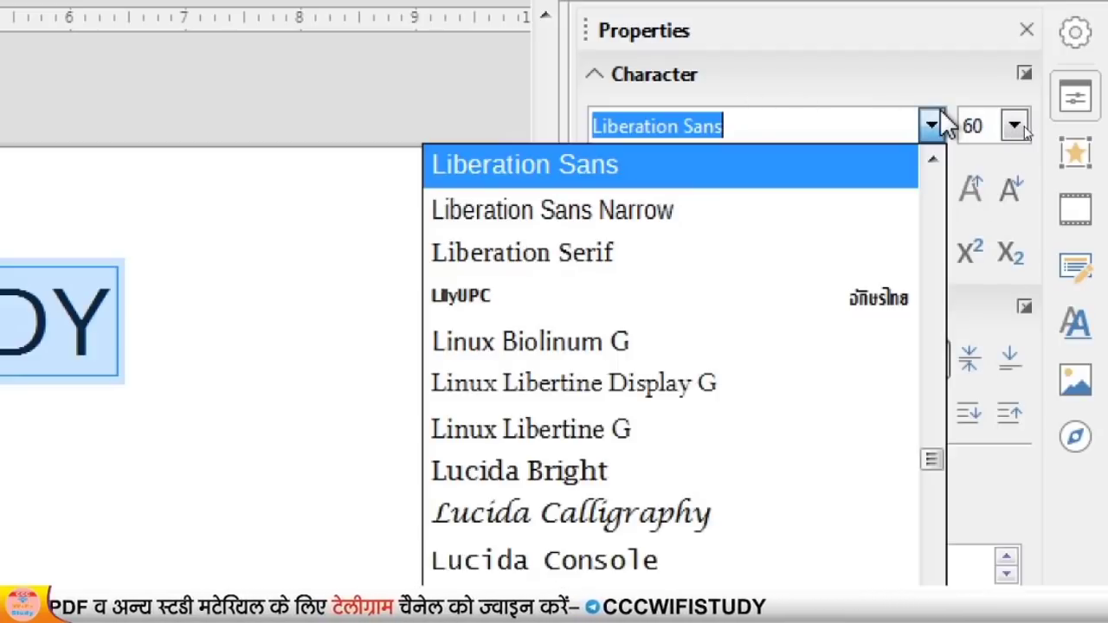
pyautogui.click(678, 392)
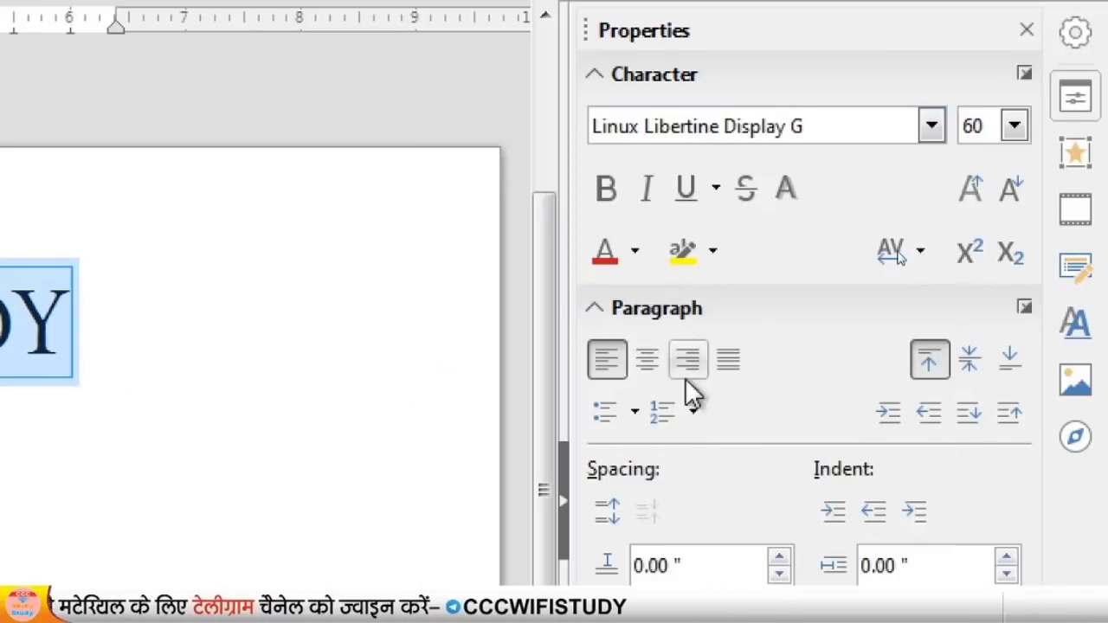
pyautogui.click(605, 186)
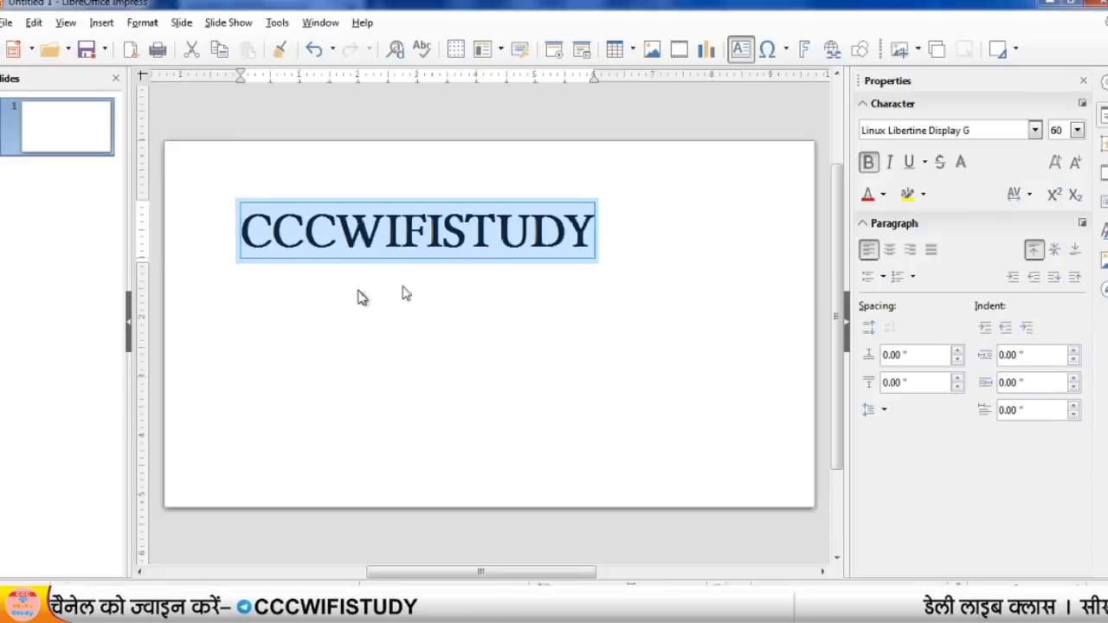
# Move the CCCWIFISTUDY text box to the top centre of the slide, at about 2.46 / 0.30 in, and deselect it
pyautogui.click(435, 232)
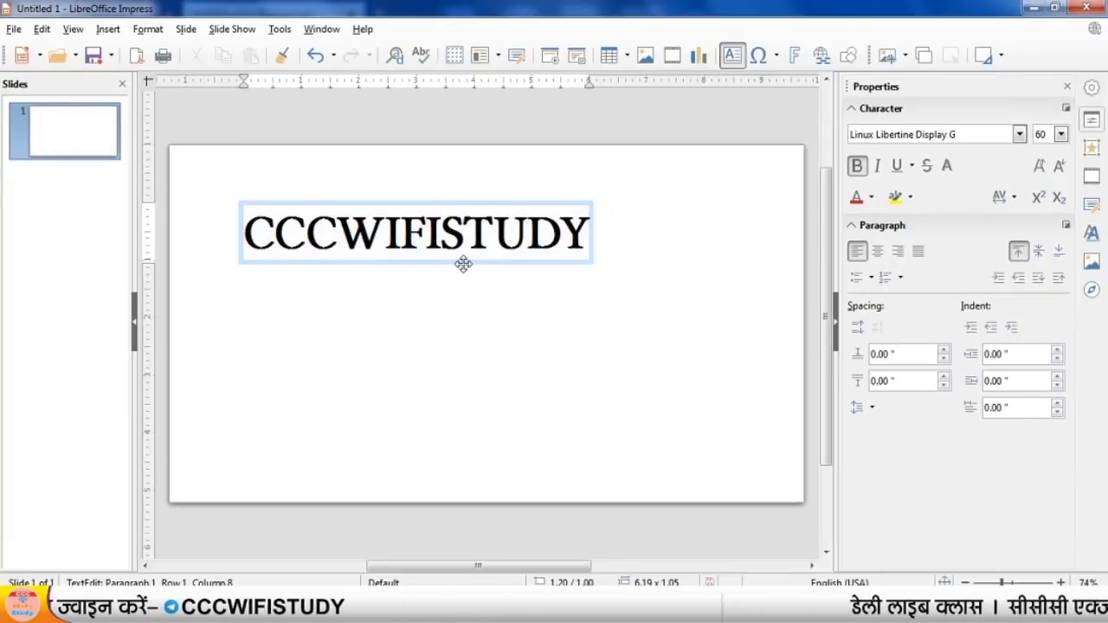
pyautogui.moveTo(526, 262); pyautogui.dragTo(580, 220)
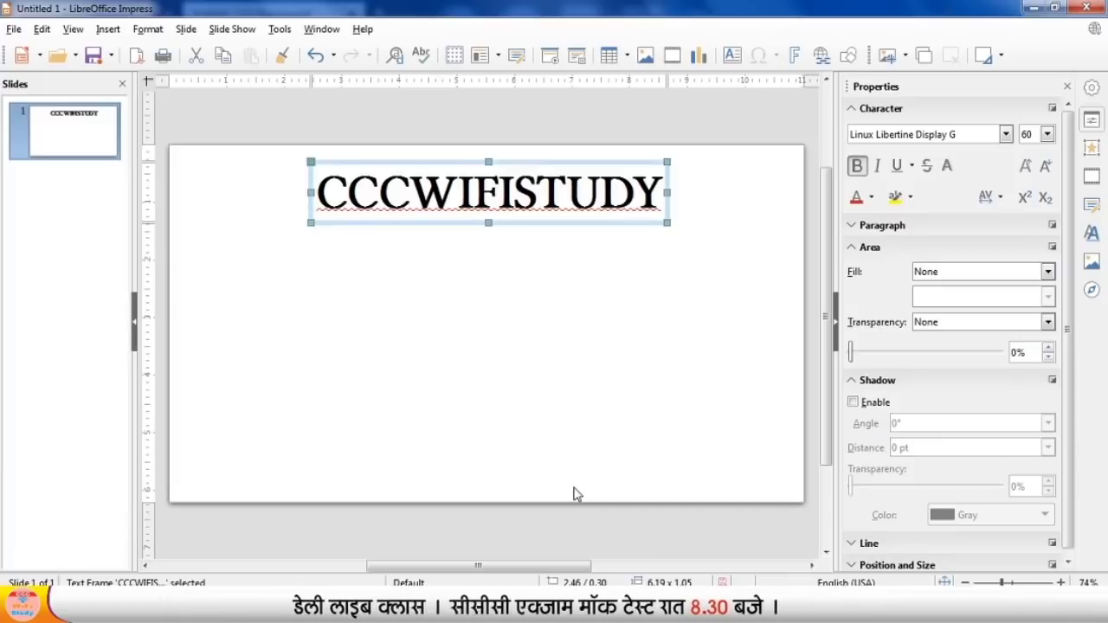
pyautogui.click(596, 354)
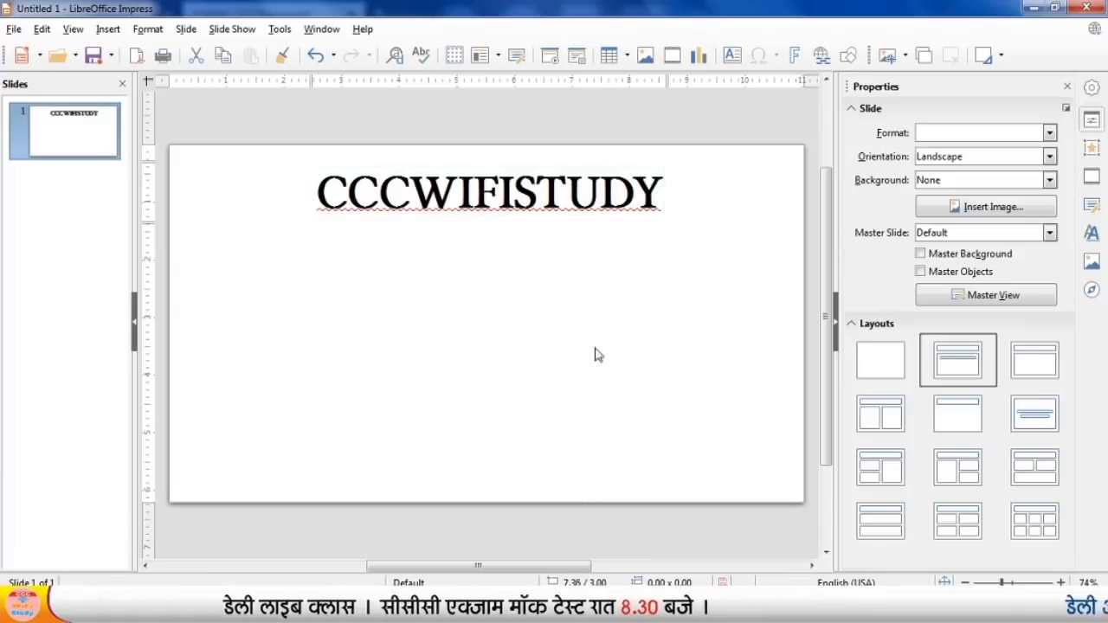
# Edit the heading by removing the letters between its opening CCC and the final UDY, so it reads "CCCUDY"
pyautogui.click(568, 216)
pyautogui.click(564, 201)
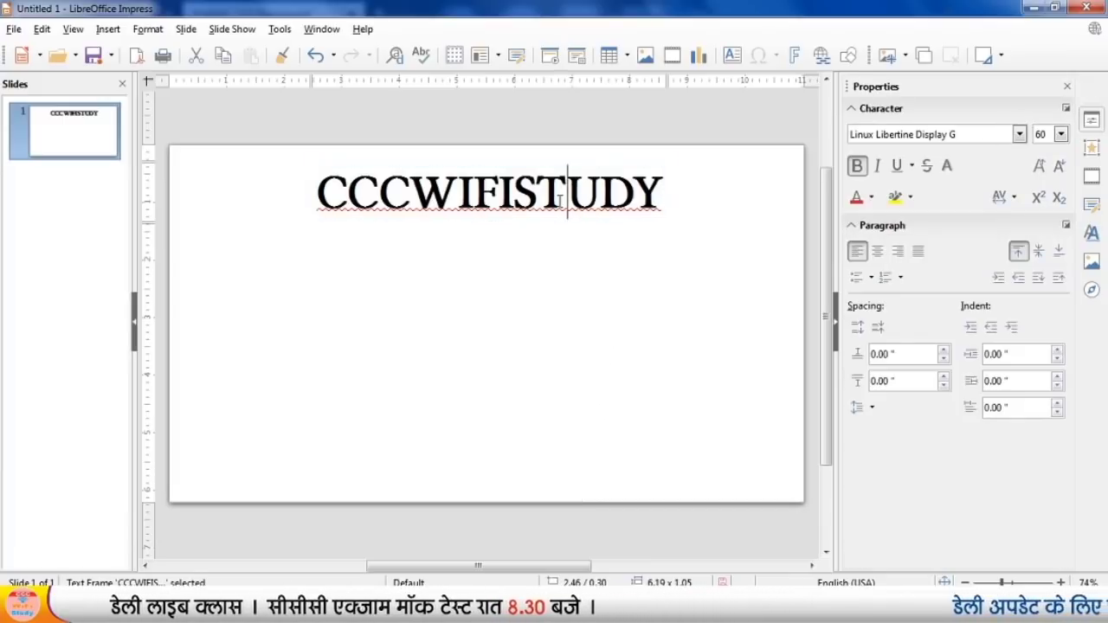
pyautogui.press('BackSpace')
pyautogui.press('BackSpace')
pyautogui.press('BackSpace')
pyautogui.press('BackSpace')
pyautogui.press('BackSpace')
pyautogui.press('BackSpace')
pyautogui.press('BackSpace')
pyautogui.press('BackSpace')
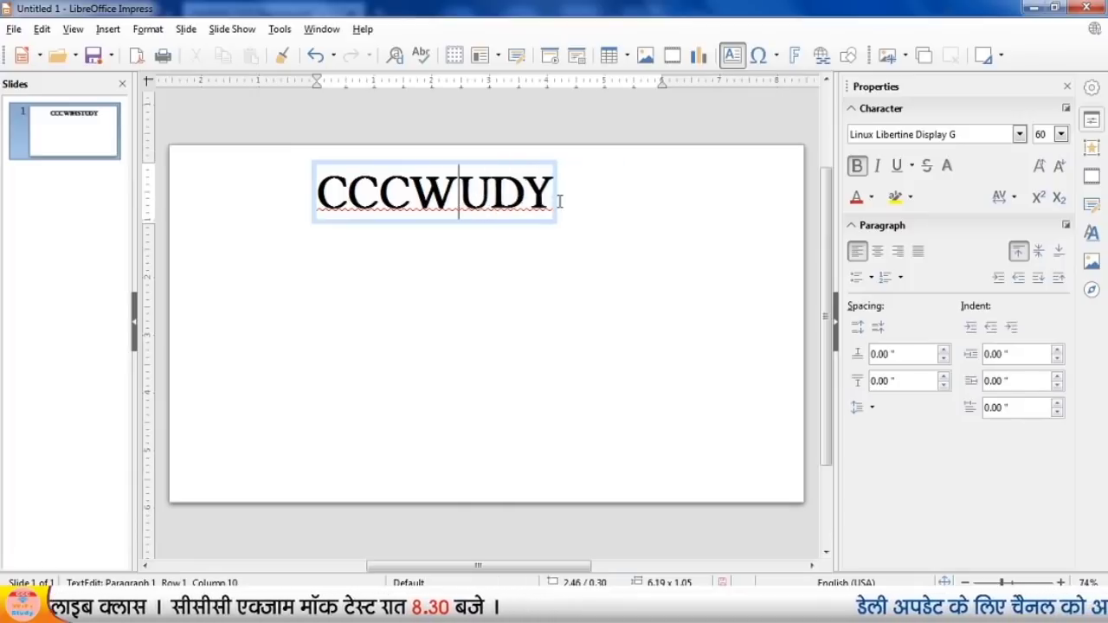
pyautogui.write('C')
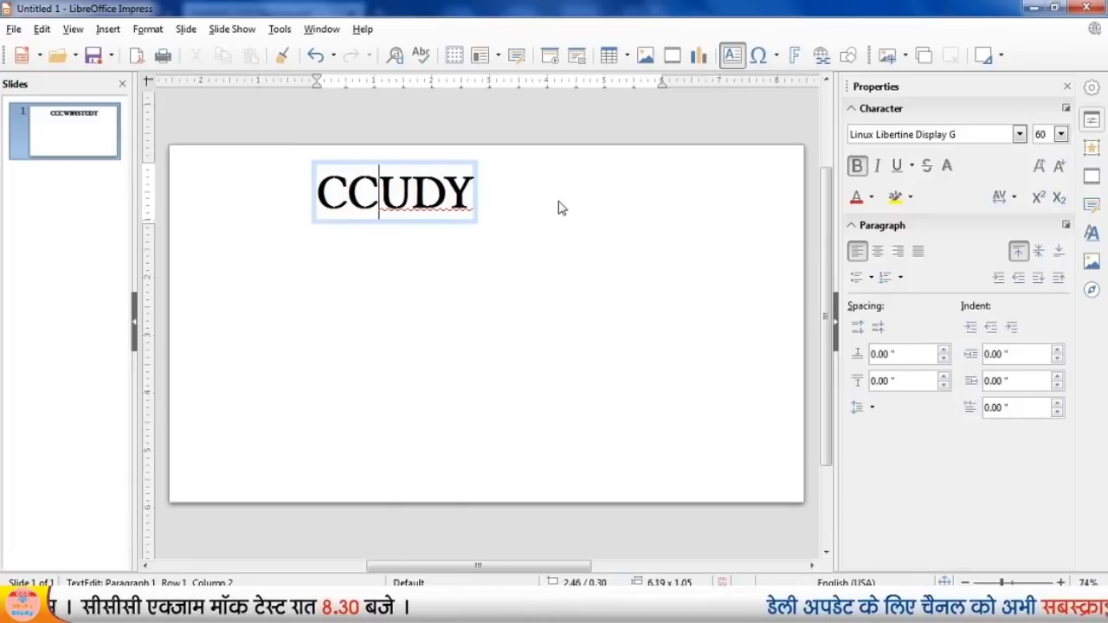
pyautogui.write('C')
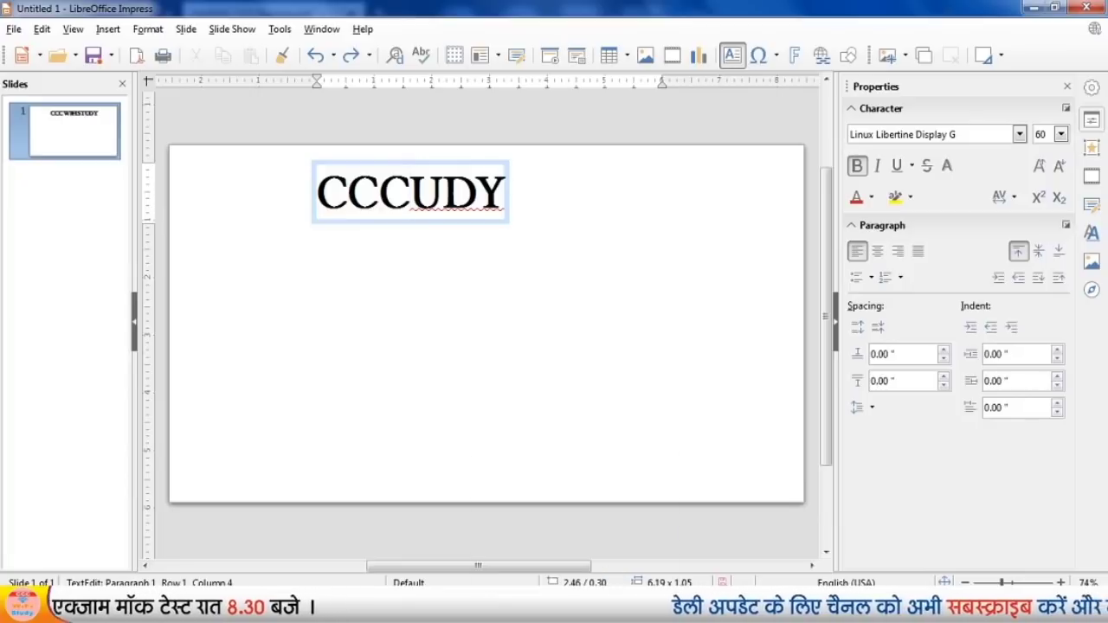
# Switch to the browser to review syllabus topic 5.2.4 on inserting and deleting slides, and return to the Untitled 1 presentation in LibreOffice Impress
pyautogui.click(571, 601)
pyautogui.click(468, 287)
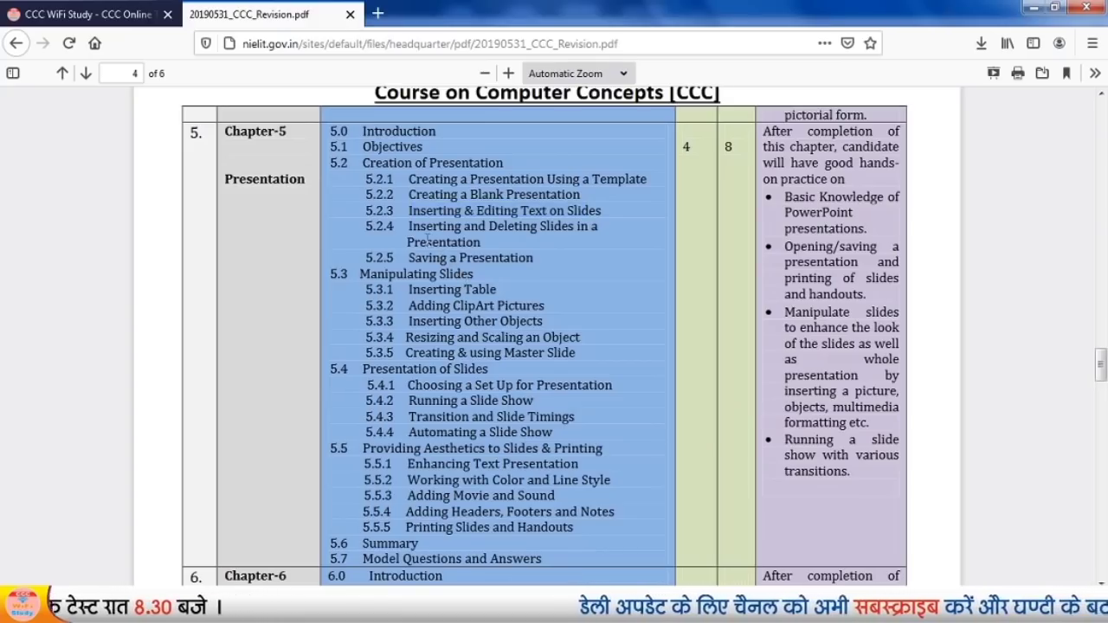
pyautogui.moveTo(409, 227); pyautogui.dragTo(602, 228)
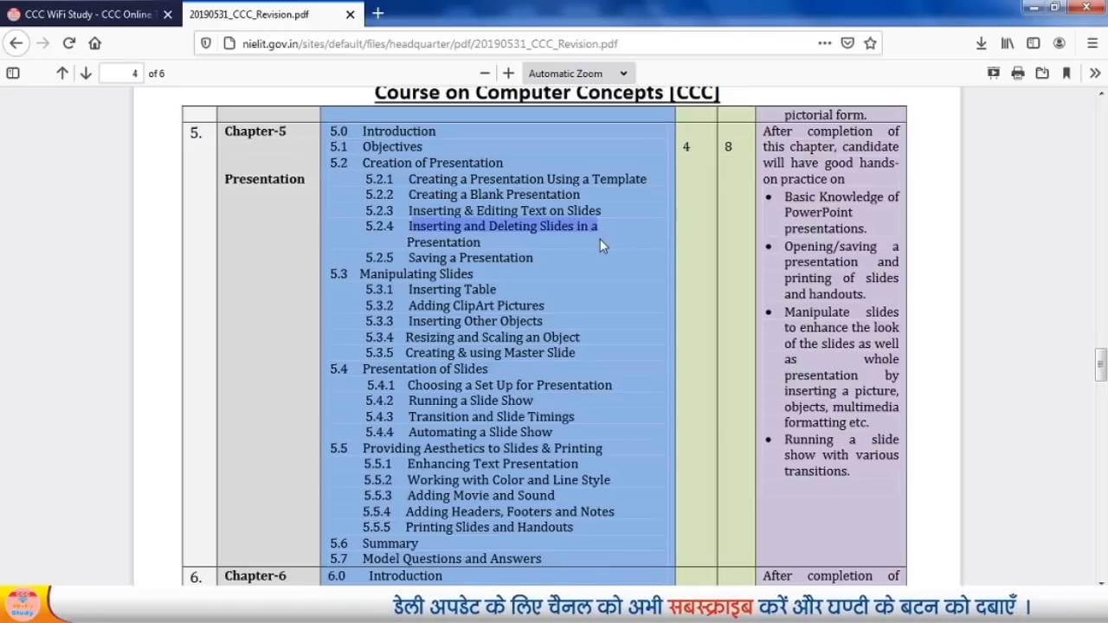
pyautogui.moveTo(610, 606)
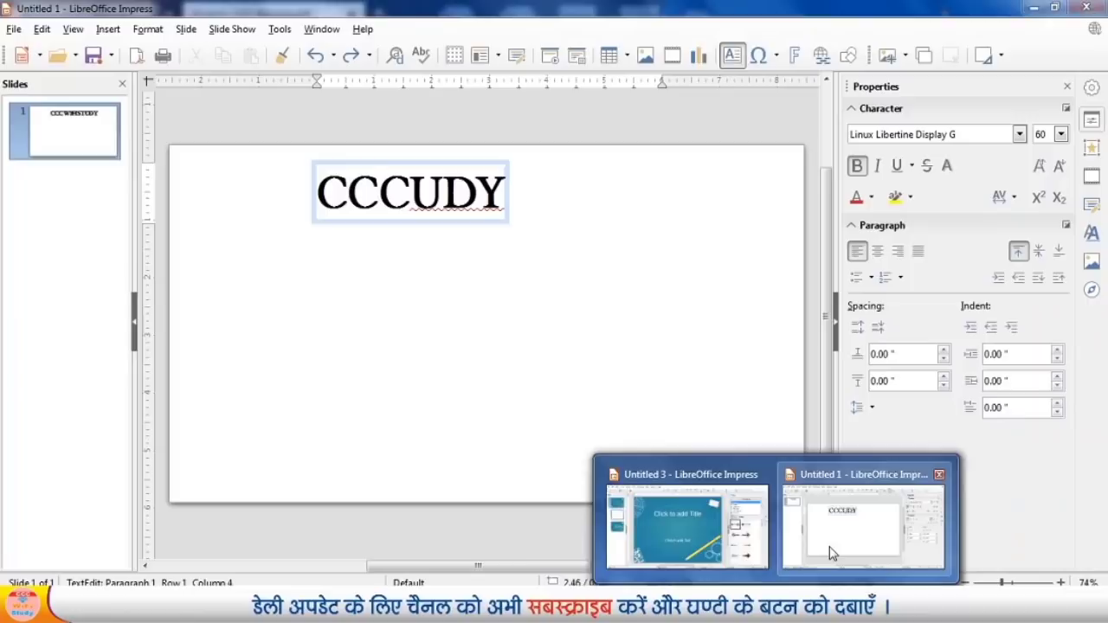
pyautogui.click(834, 522)
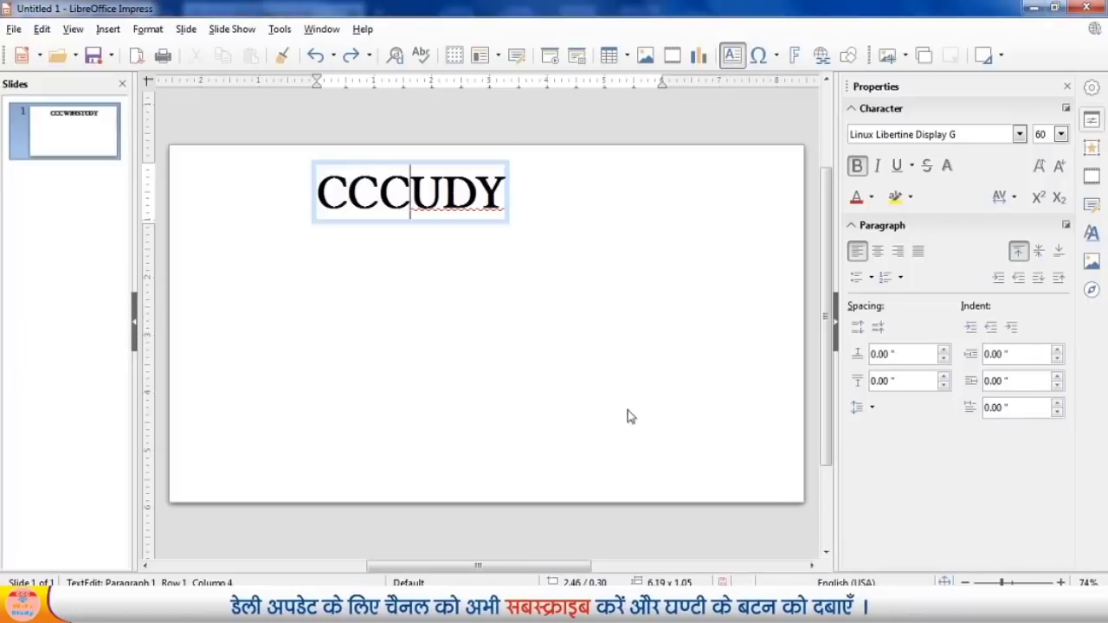
# Finish editing the heading, close the sidebar, and add a new slide after slide 1
pyautogui.click(376, 322)
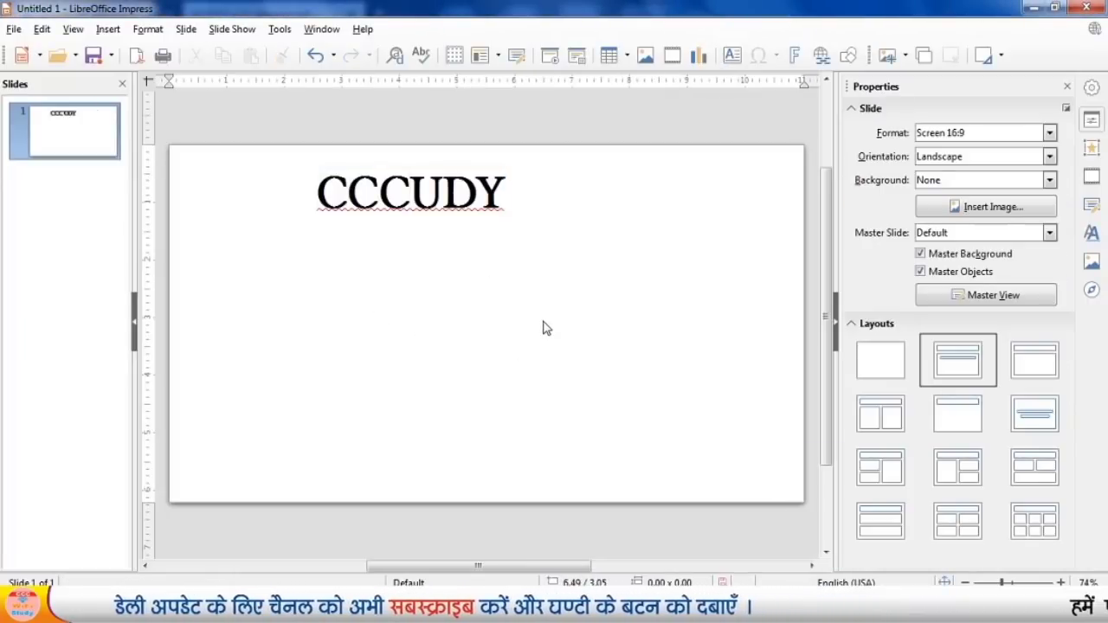
pyautogui.click(1066, 87)
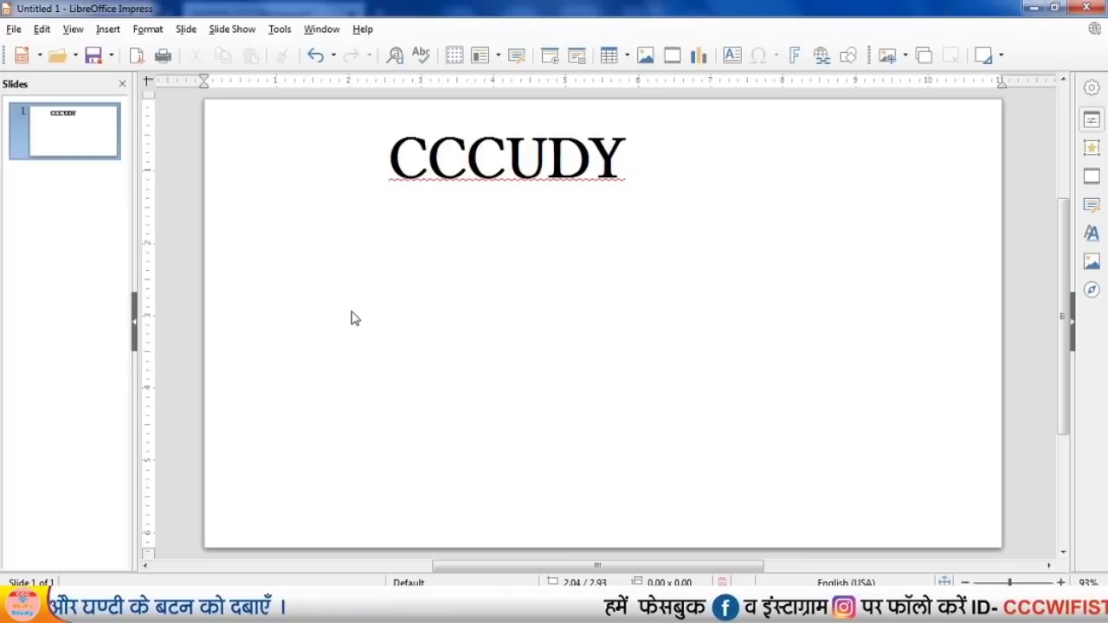
pyautogui.hotkey('ctrl', 'm')
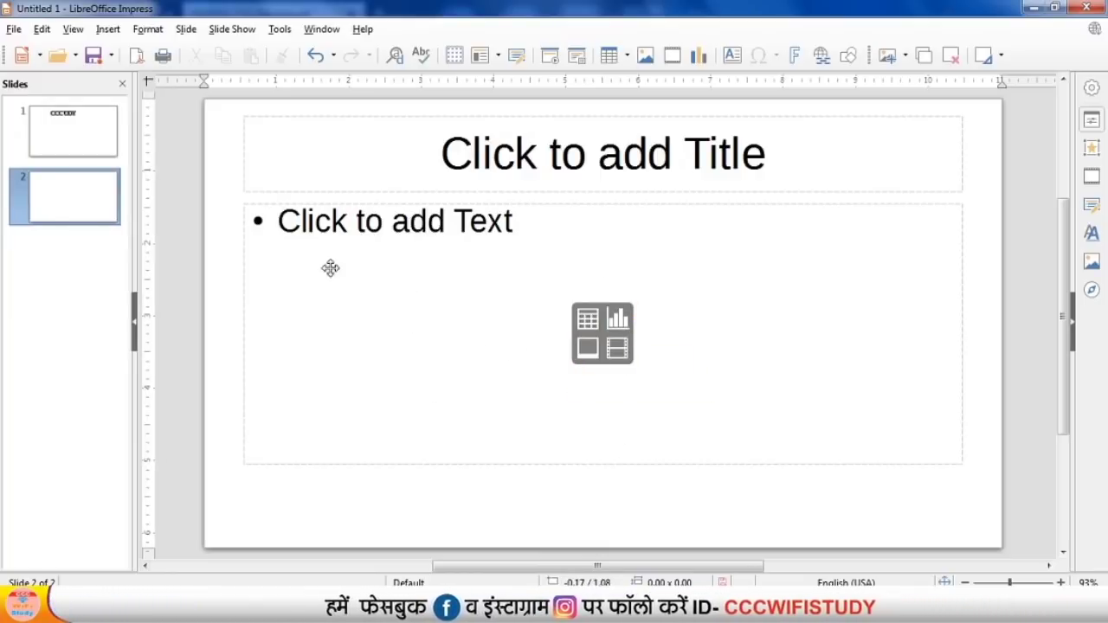
# Find the slide commands and add another new slide after slide 2
pyautogui.click(106, 30)
pyautogui.moveTo(184, 33)
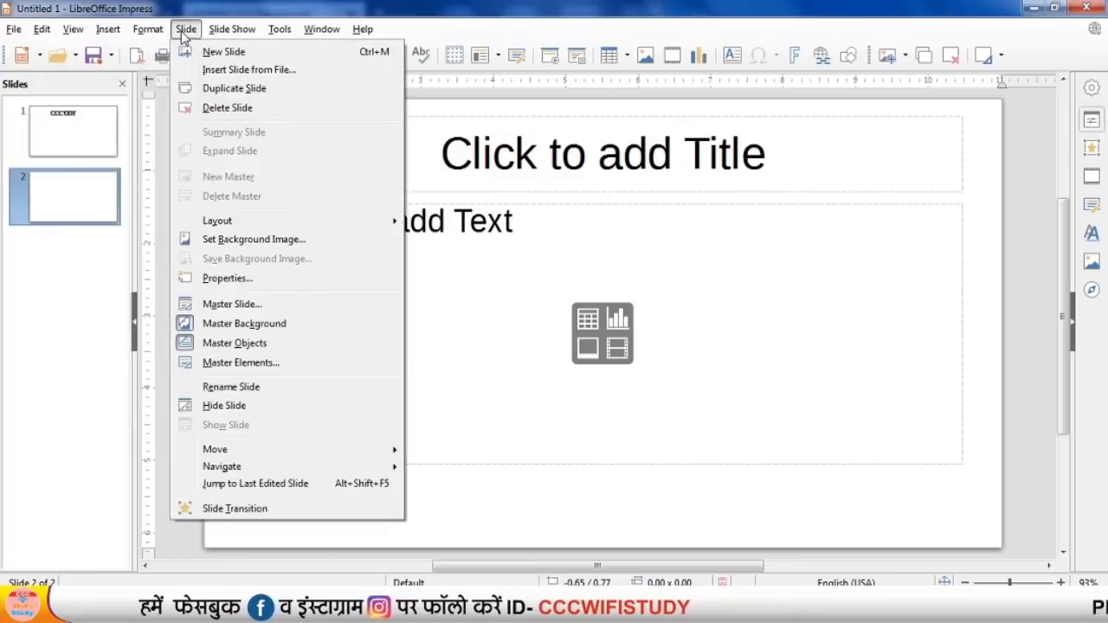
pyautogui.click(149, 31)
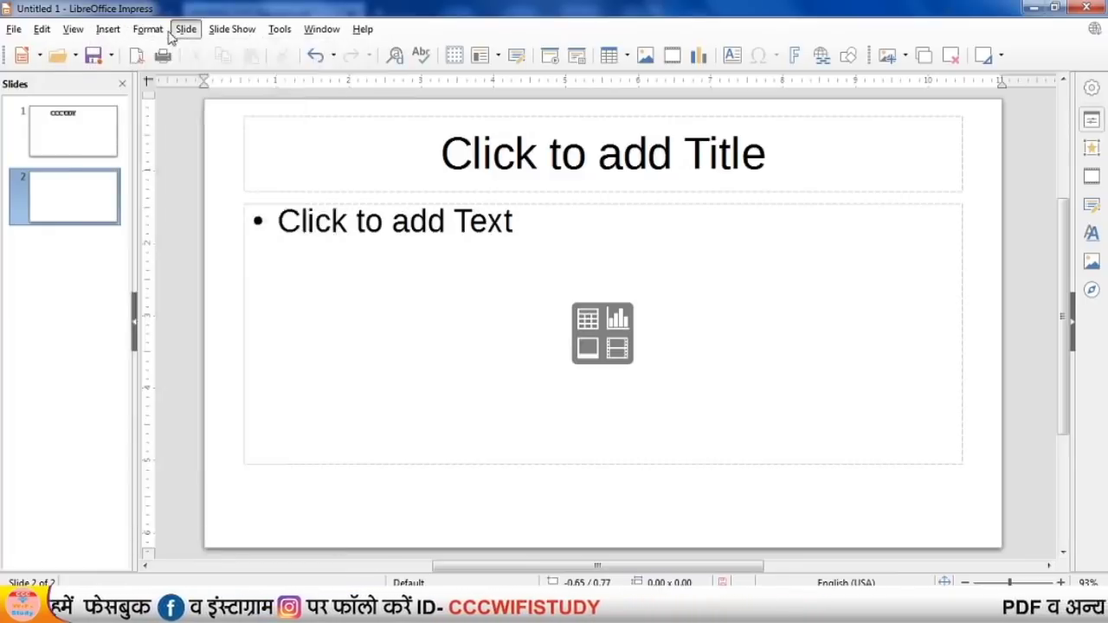
pyautogui.click(185, 31)
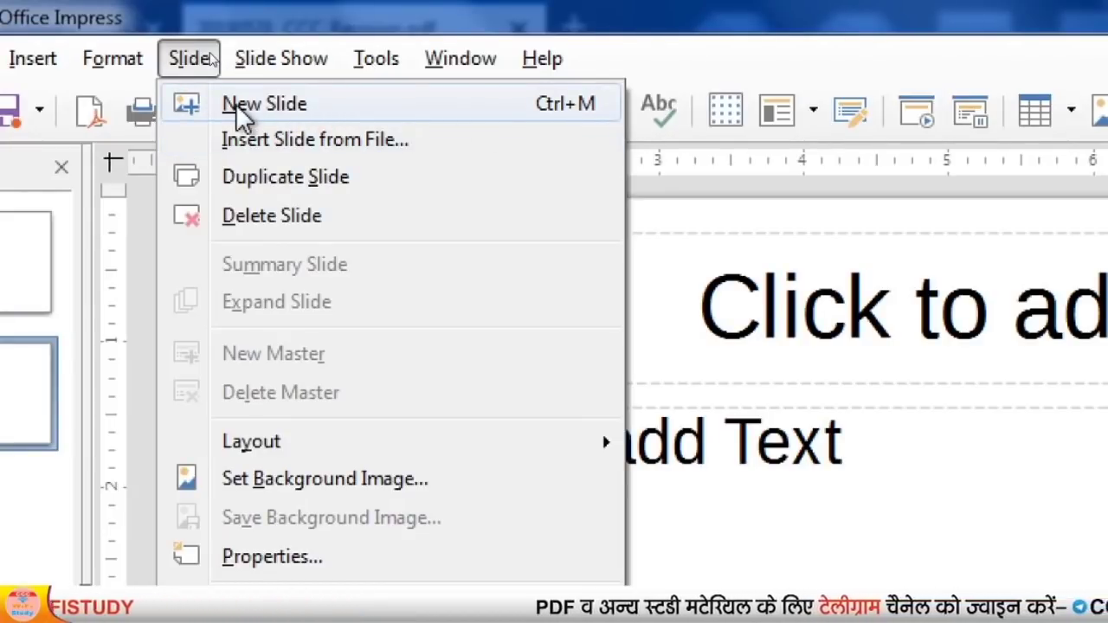
pyautogui.click(293, 103)
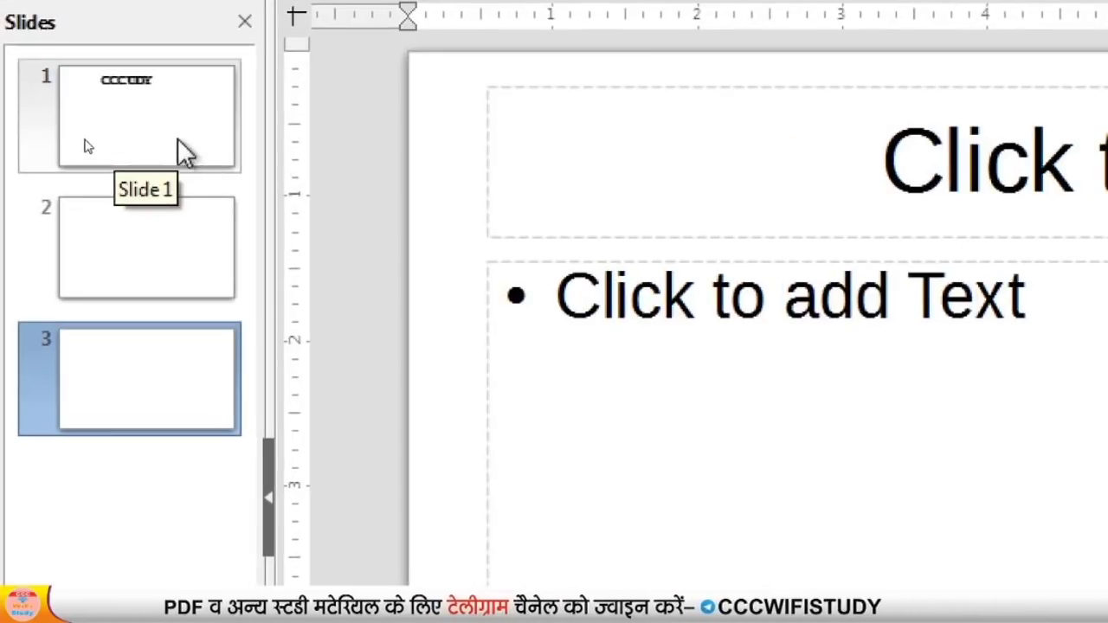
# View slides 1, 2 and 3 one after another
pyautogui.click(142, 87)
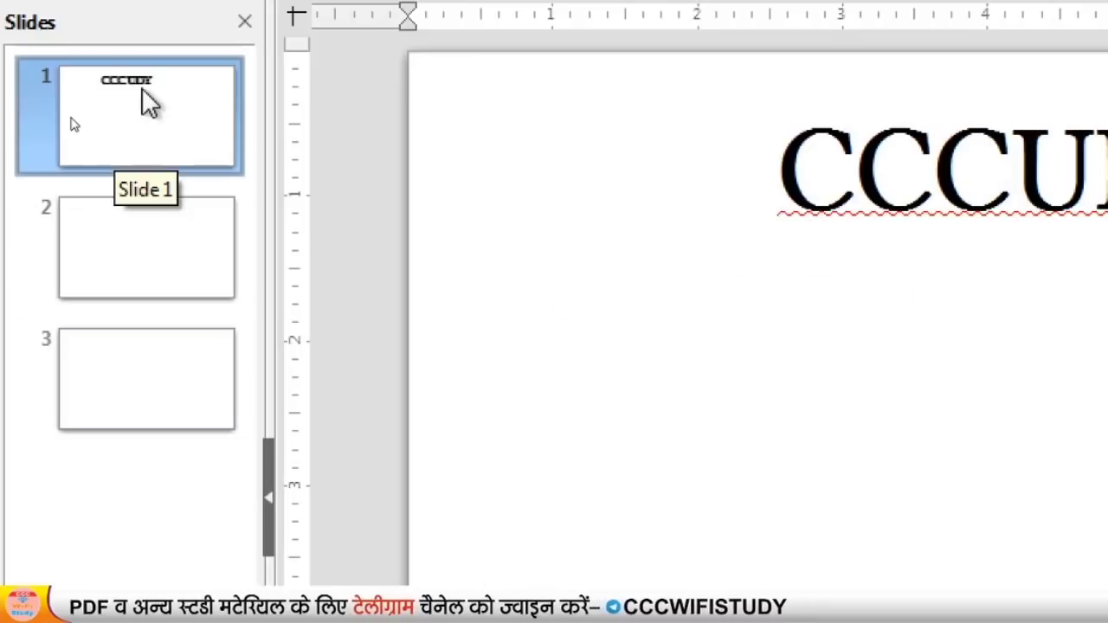
pyautogui.click(142, 217)
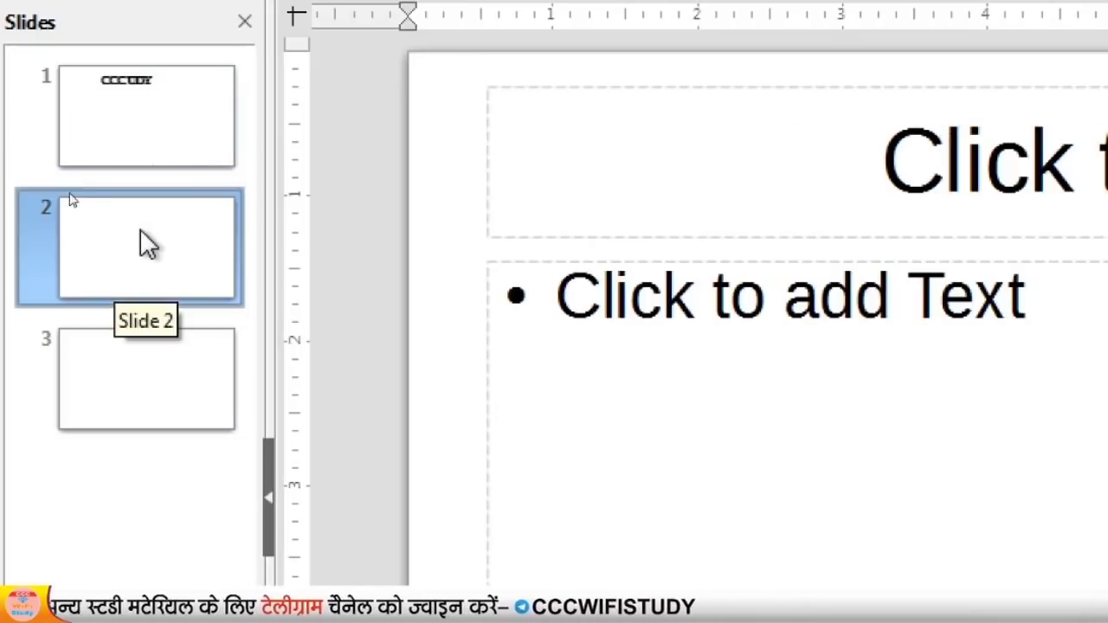
pyautogui.click(135, 353)
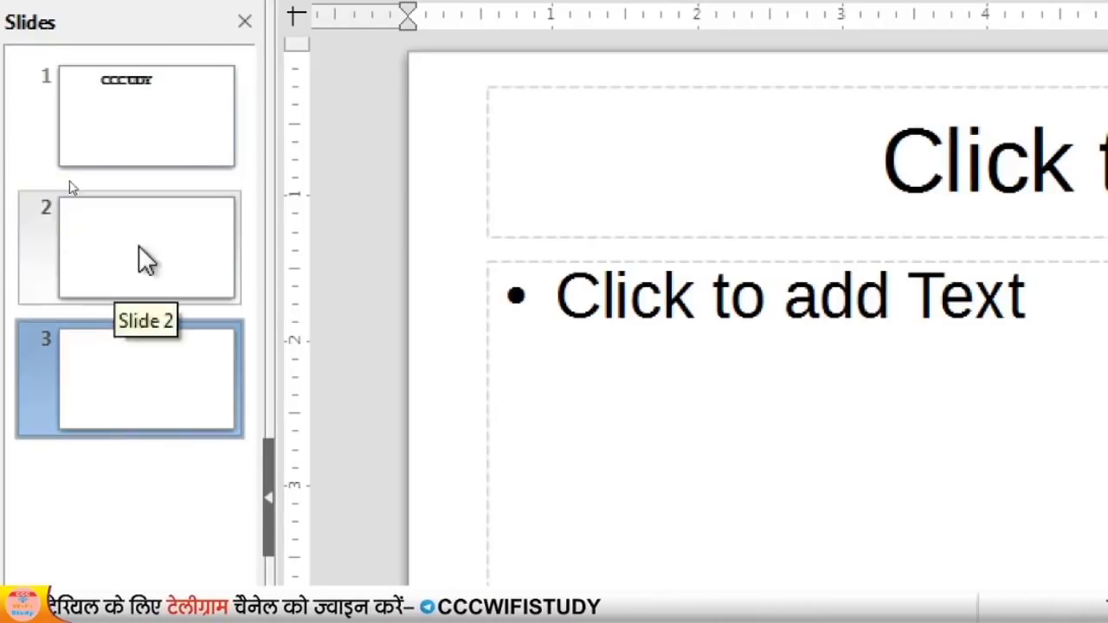